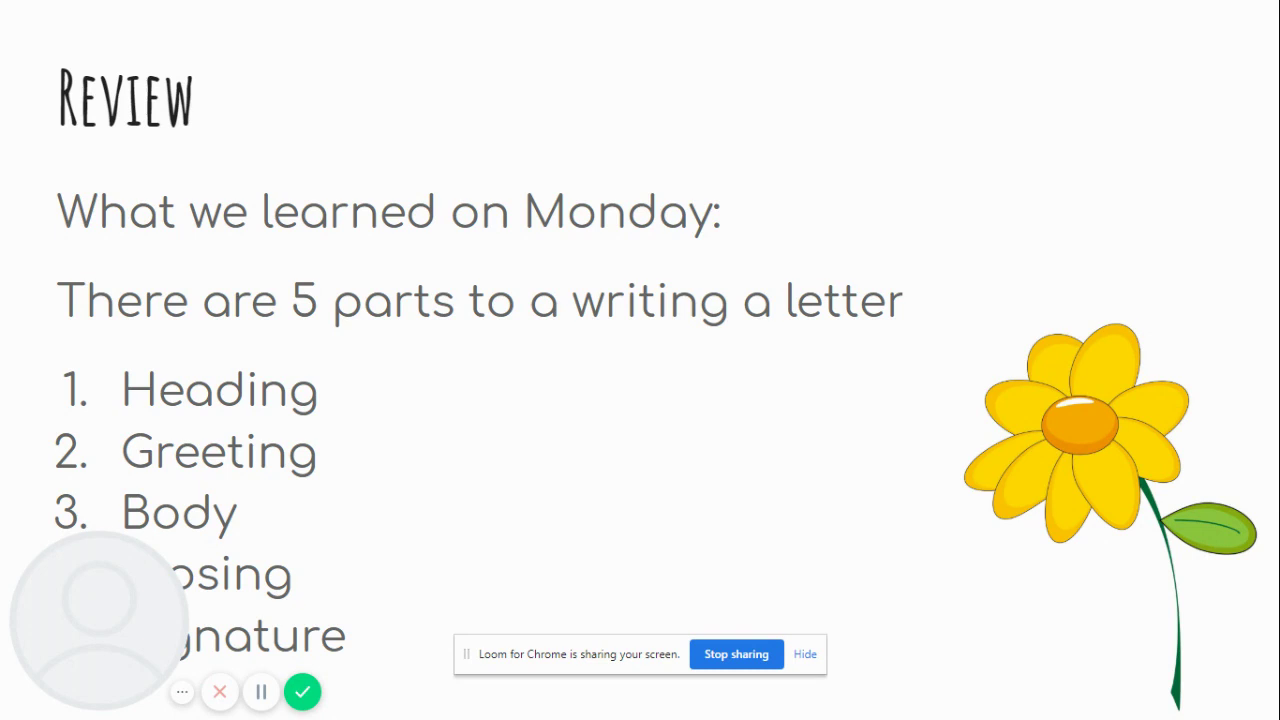
Advance the slideshow to the "Writing letter template" slide and return to editing it
{"action": "key", "text": "Right"}
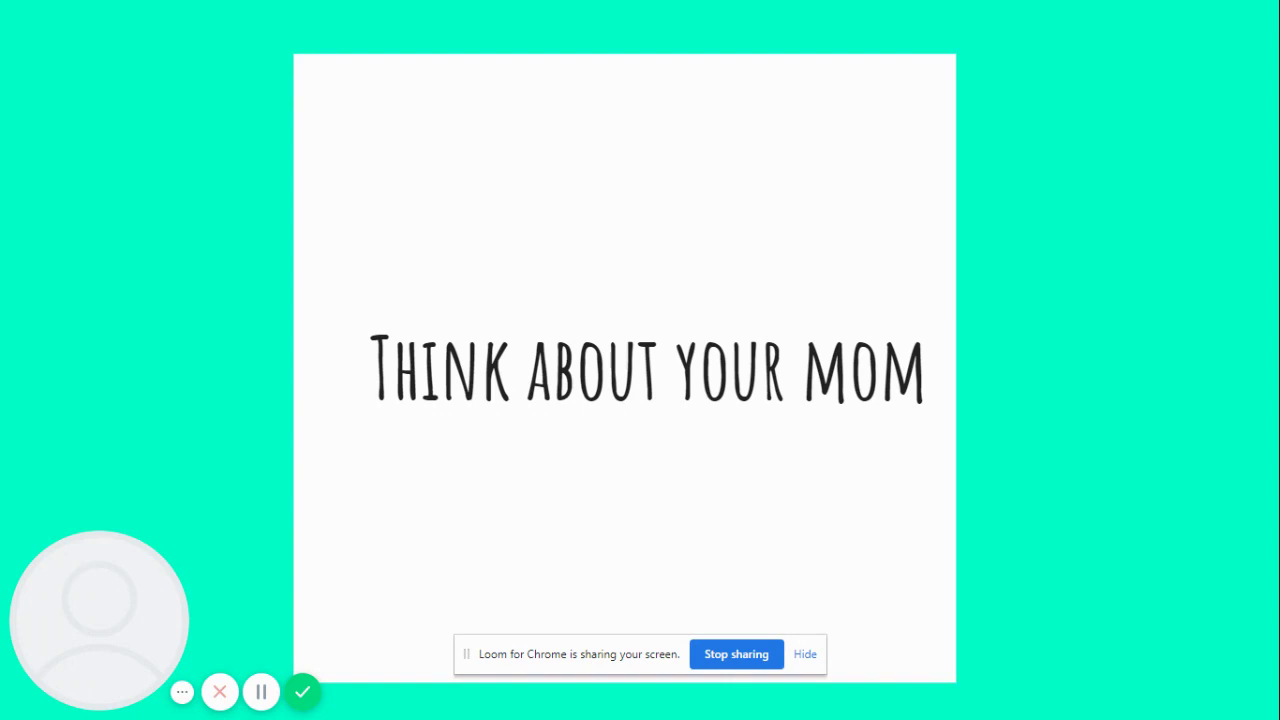
{"action": "key", "text": "Right"}
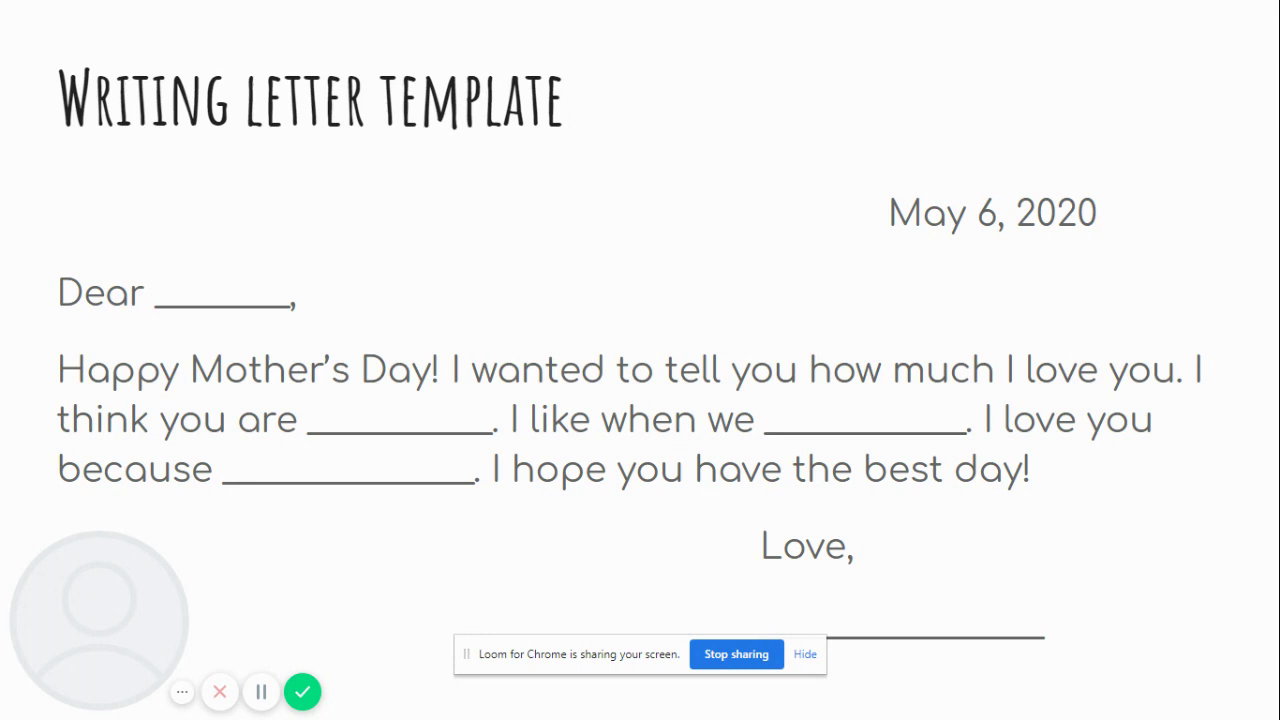
{"action": "key", "text": "Escape"}
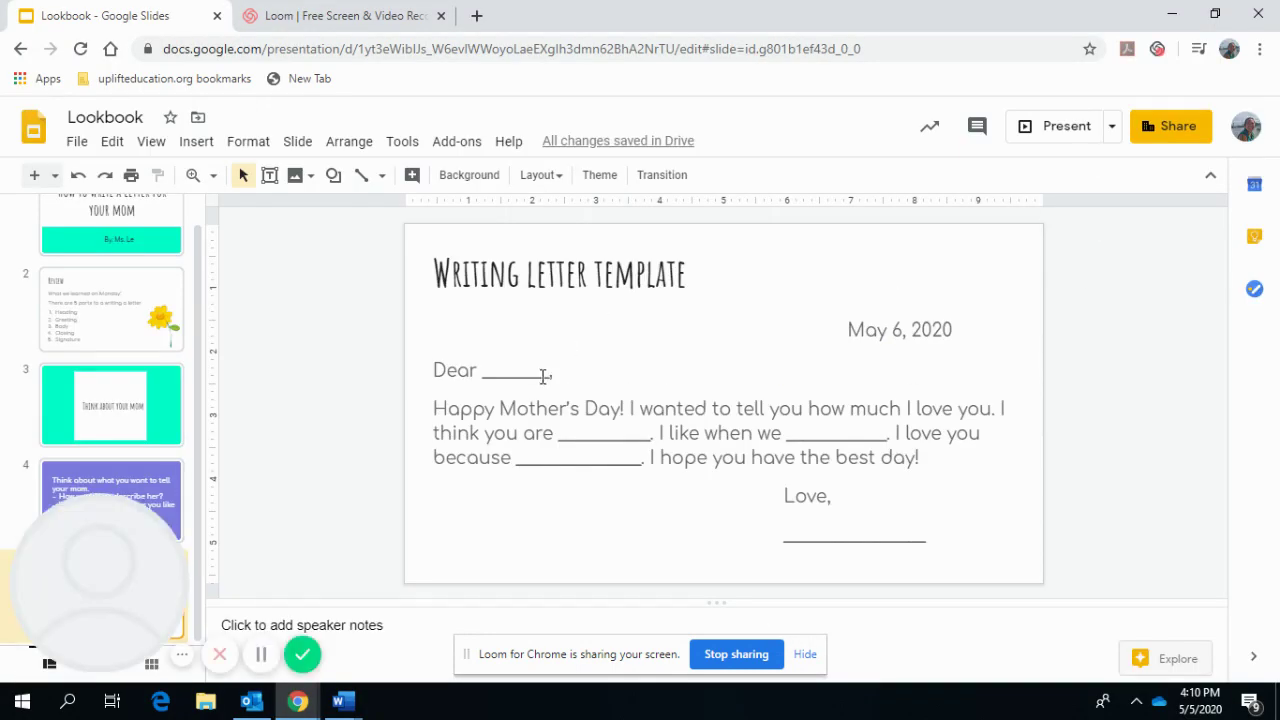
Replace the blank after "Dear" in the letter's greeting with "Mom", keeping the comma
{"action": "left_click_drag", "start_coordinate": [548, 380], "coordinate": [488, 382]}
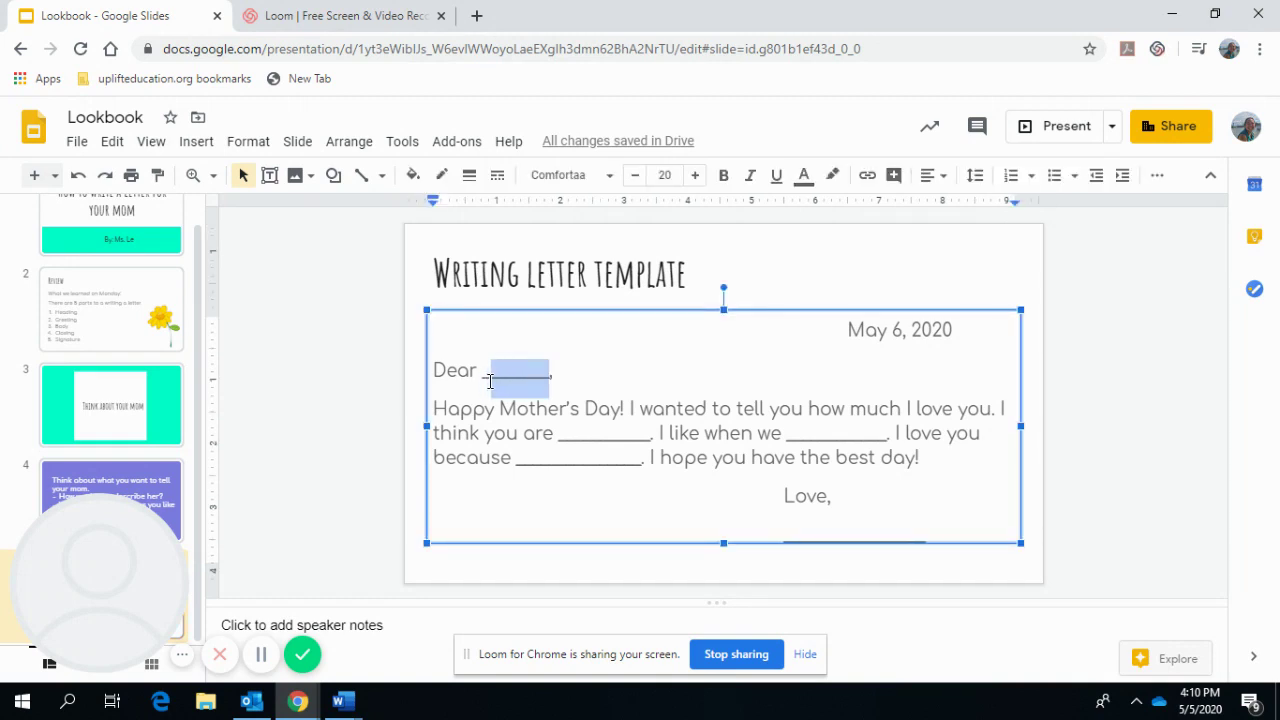
{"action": "key", "text": "BackSpace"}
{"action": "type", "text": "Mom"}
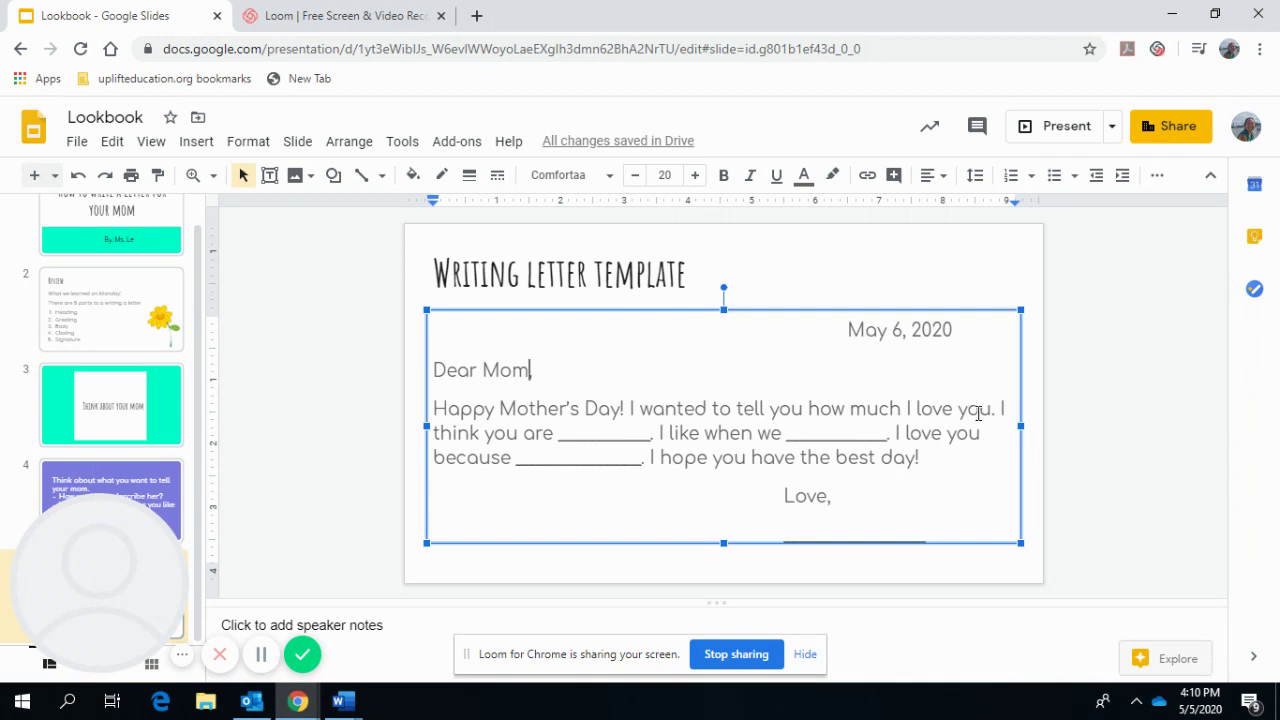
{"action": "type", "text": ","}
Replace the blank after "I think you are" with "smart and really kind to everyone around you"
{"action": "left_click_drag", "start_coordinate": [650, 440], "coordinate": [563, 437]}
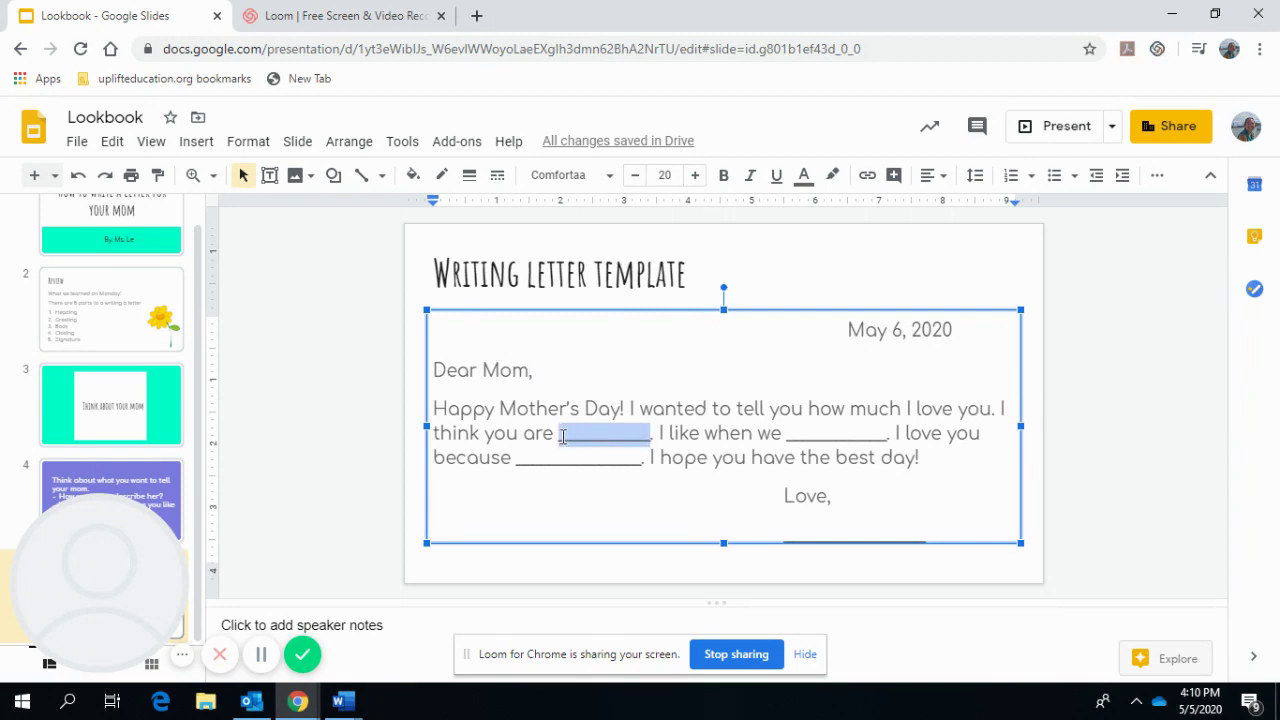
{"action": "key", "text": "BackSpace"}
{"action": "type", "text": "are sma"}
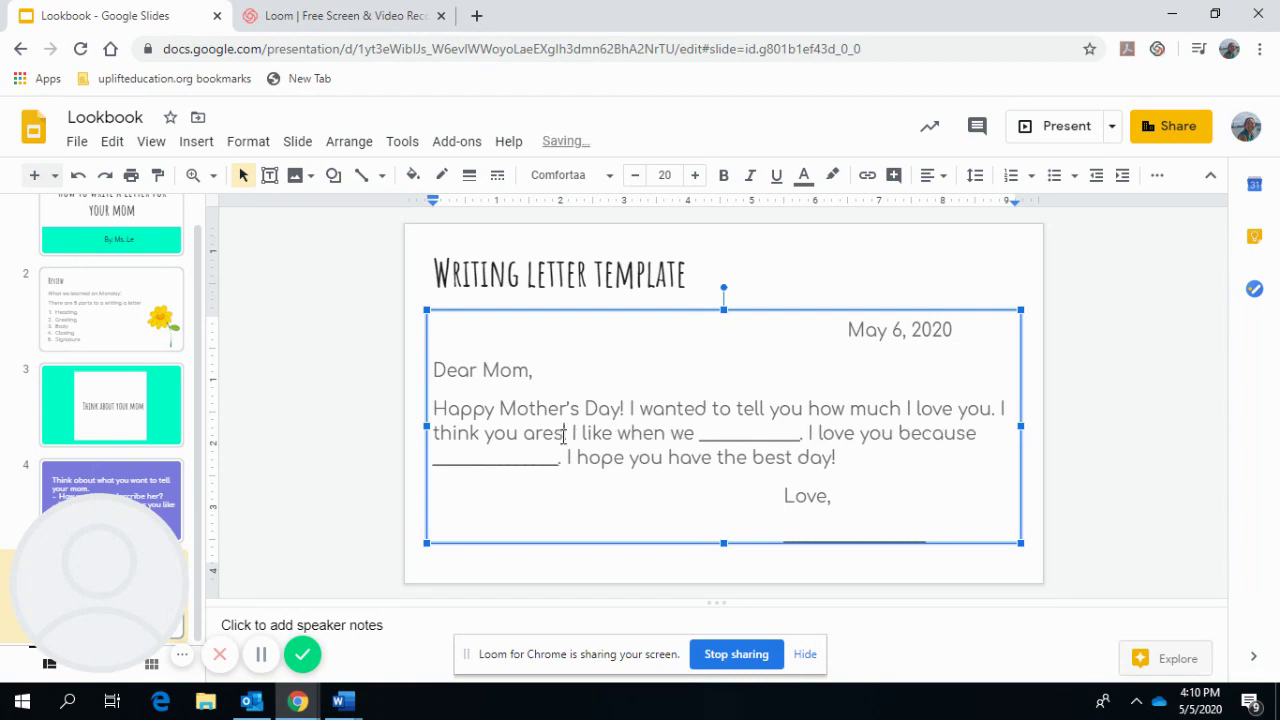
{"action": "type", "text": "rt and "}
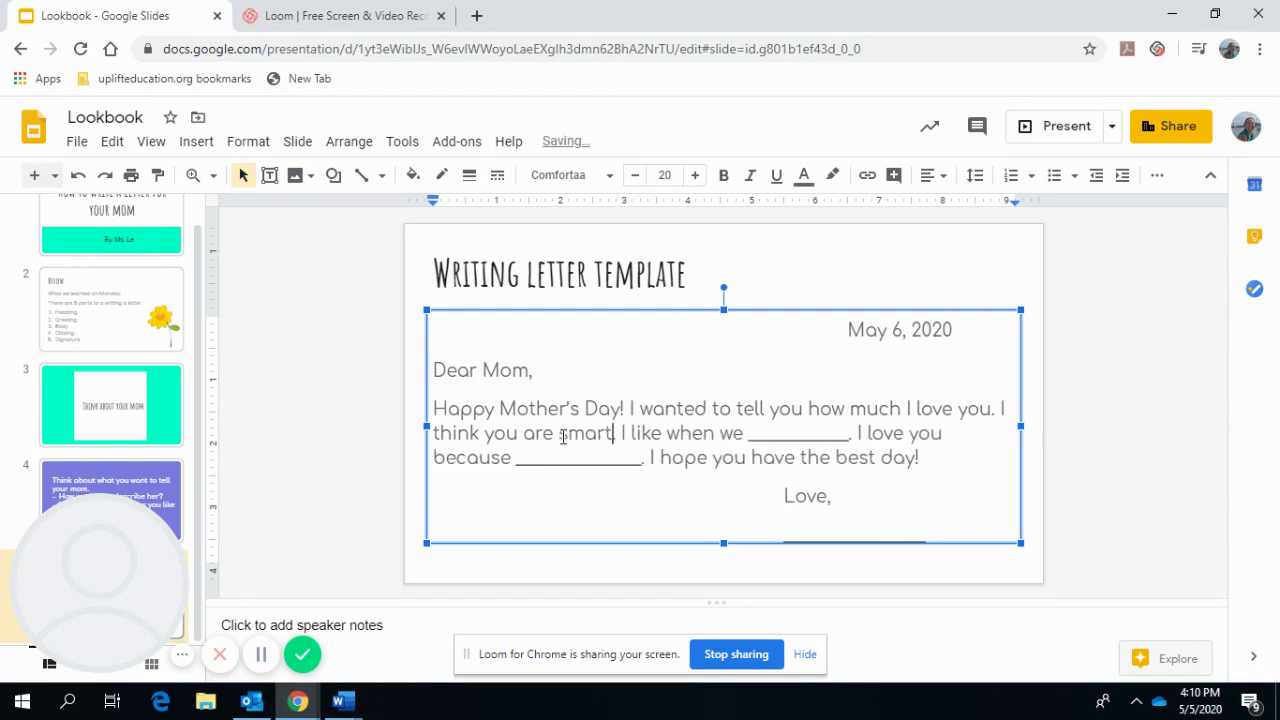
{"action": "type", "text": "really kin"}
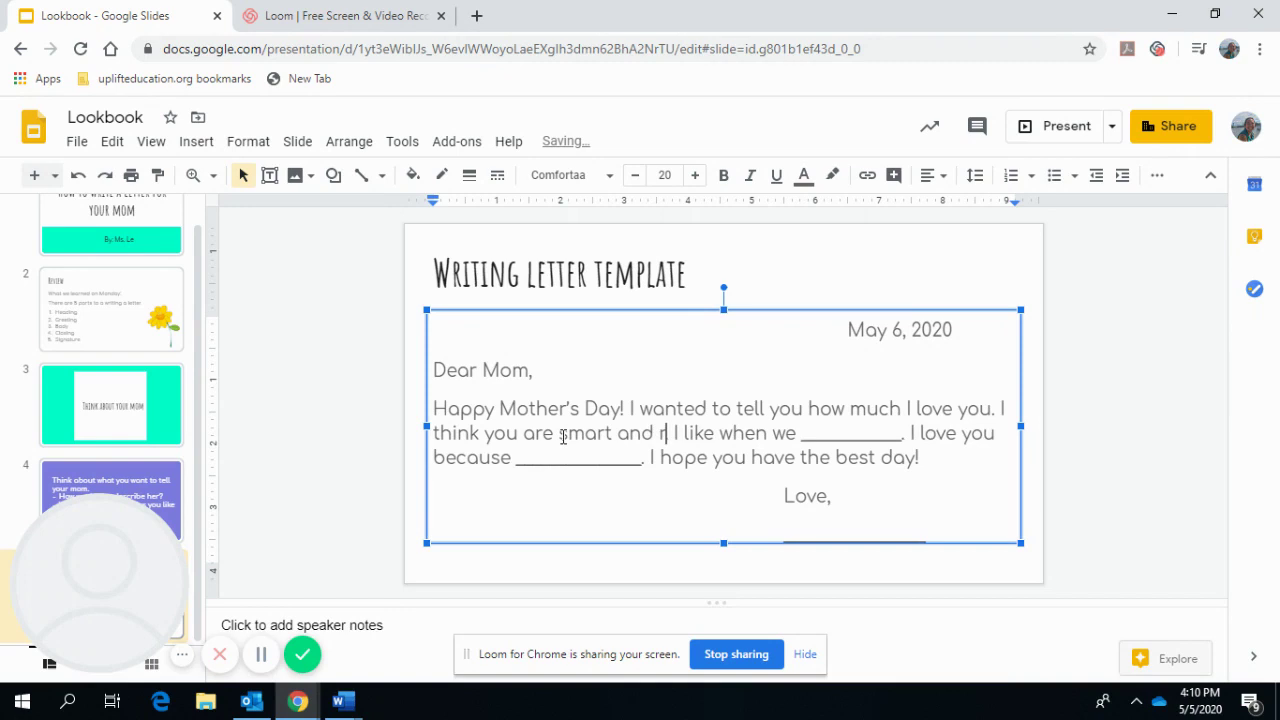
{"action": "type", "text": "d to everyeon"}
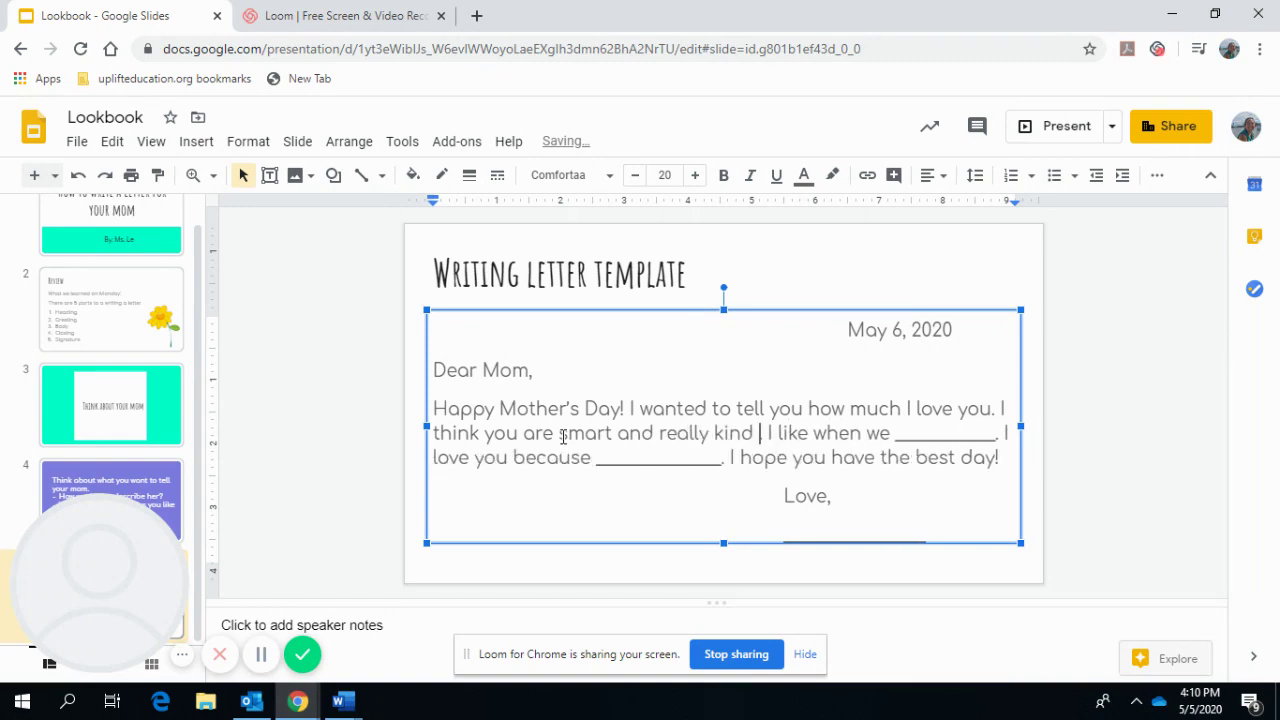
{"action": "key", "text": "BackSpace"}
{"action": "key", "text": "BackSpace"}
{"action": "key", "text": "BackSpace"}
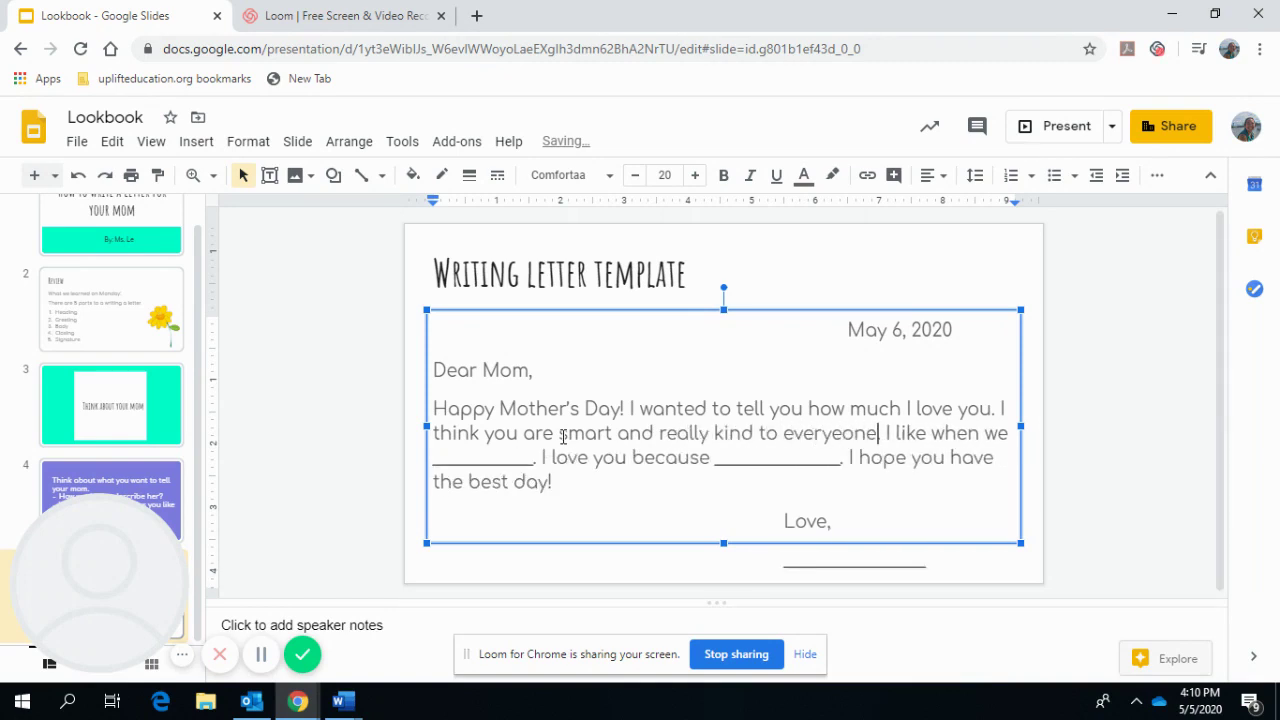
{"action": "type", "text": "one aroun"}
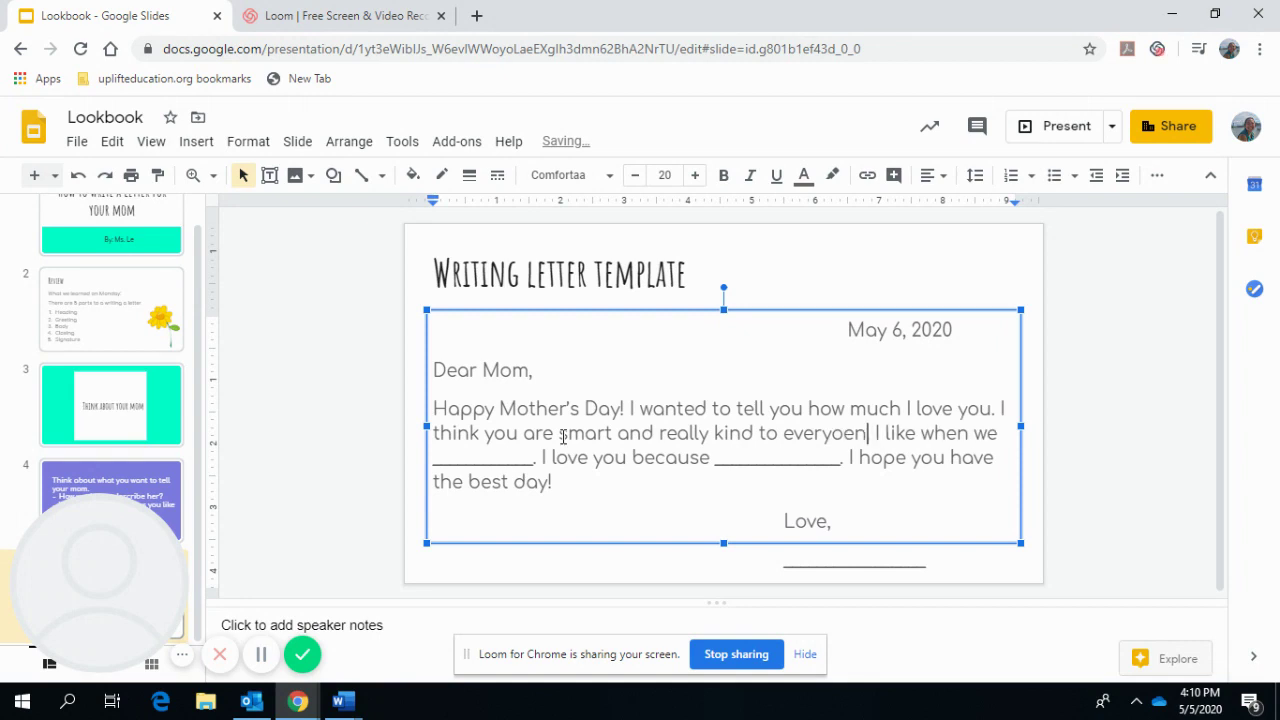
{"action": "type", "text": "d you."}
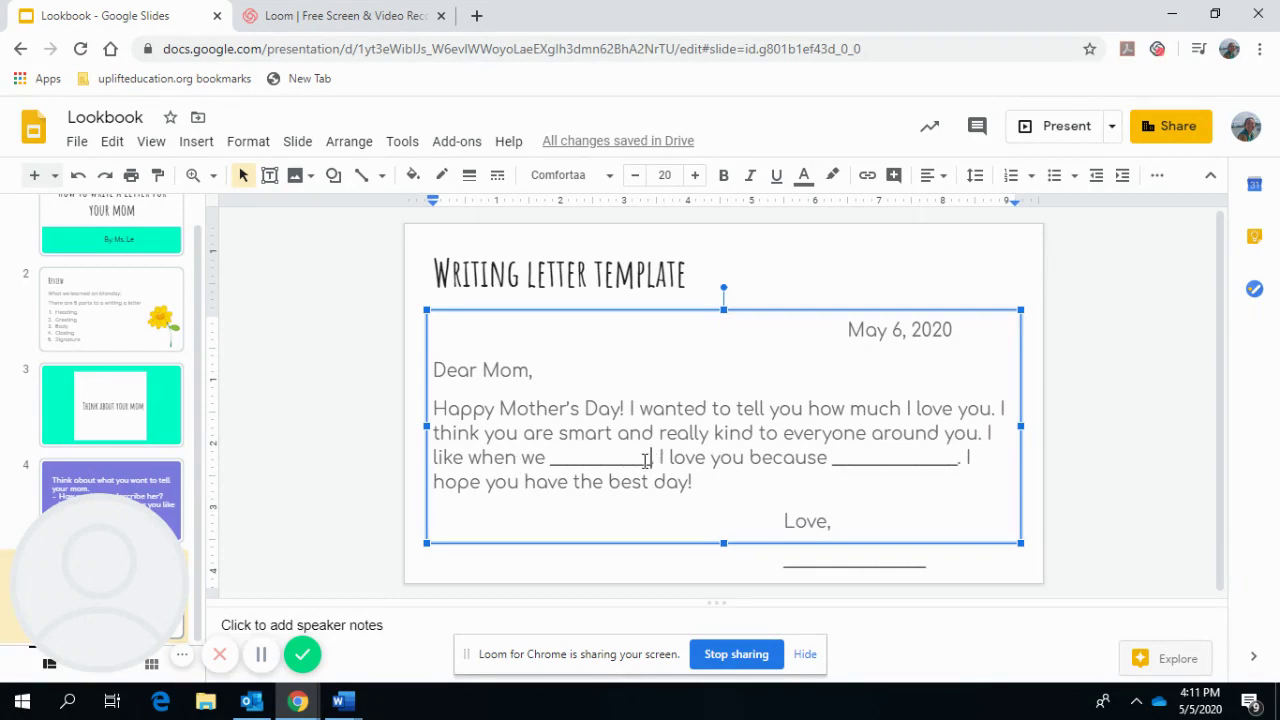
Replace the blank after "I like when we" with "go to the park together"
{"action": "left_click_drag", "start_coordinate": [652, 460], "coordinate": [555, 456]}
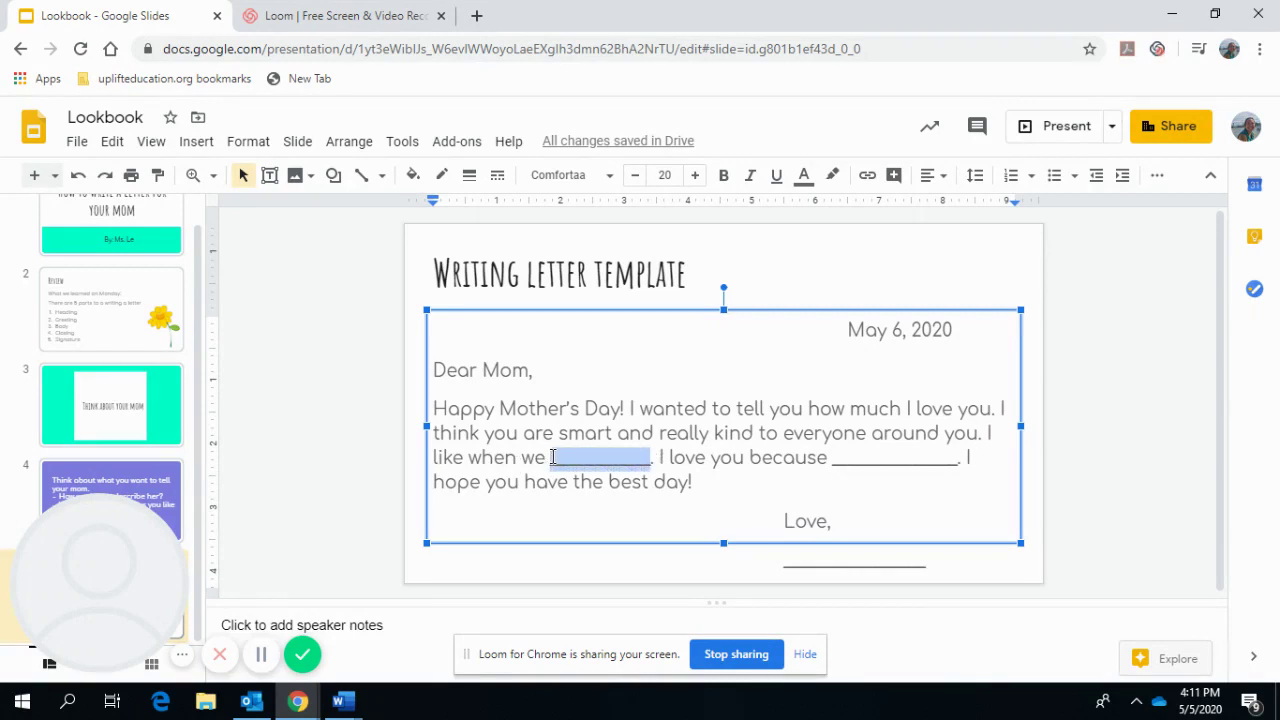
{"action": "key", "text": "BackSpace"}
{"action": "type", "text": "go to the park to"}
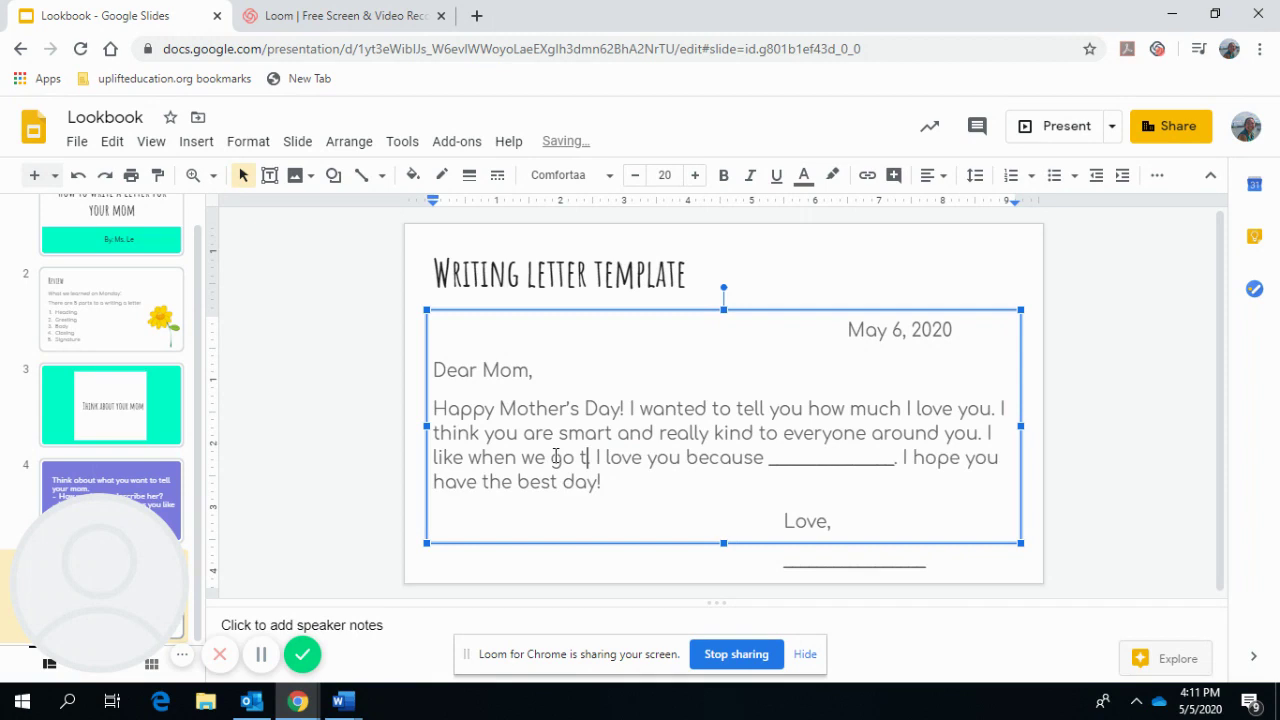
{"action": "type", "text": "gether"}
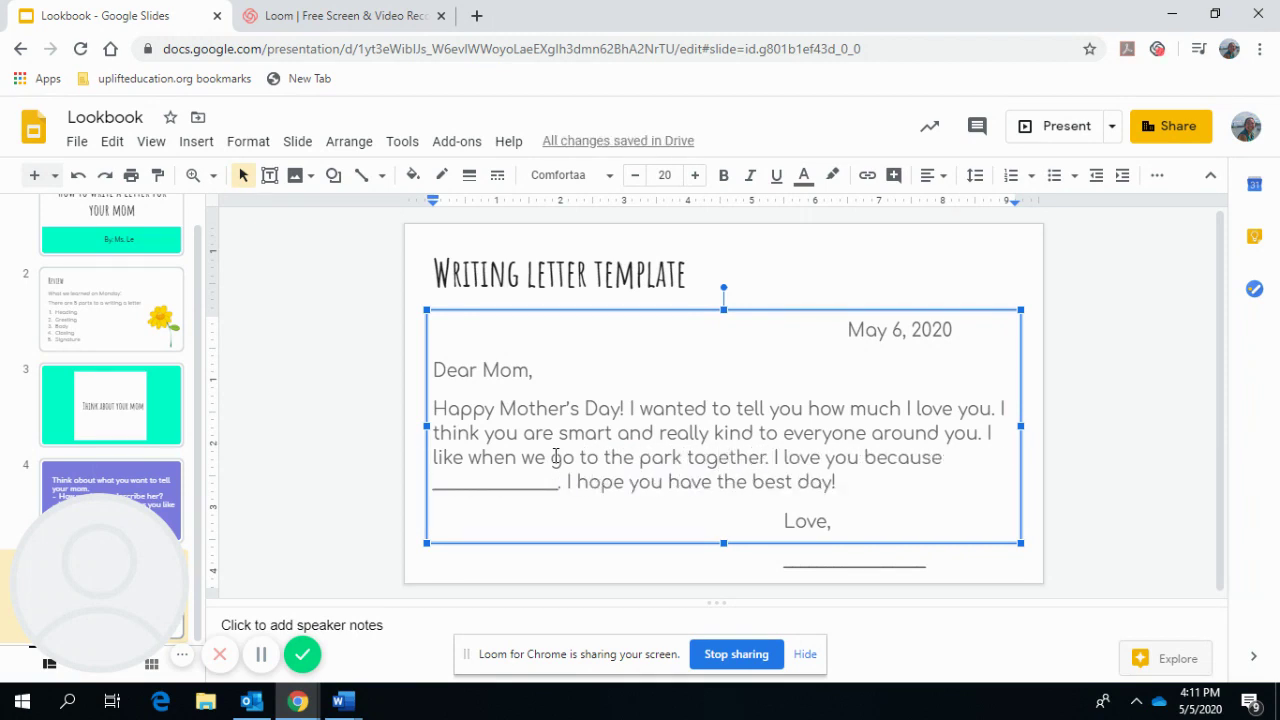
Add the sentence "I also enjoy watching TV with you." after the sentence about the park
{"action": "type", "text": ". "}
{"action": "type", "text": "I also en"}
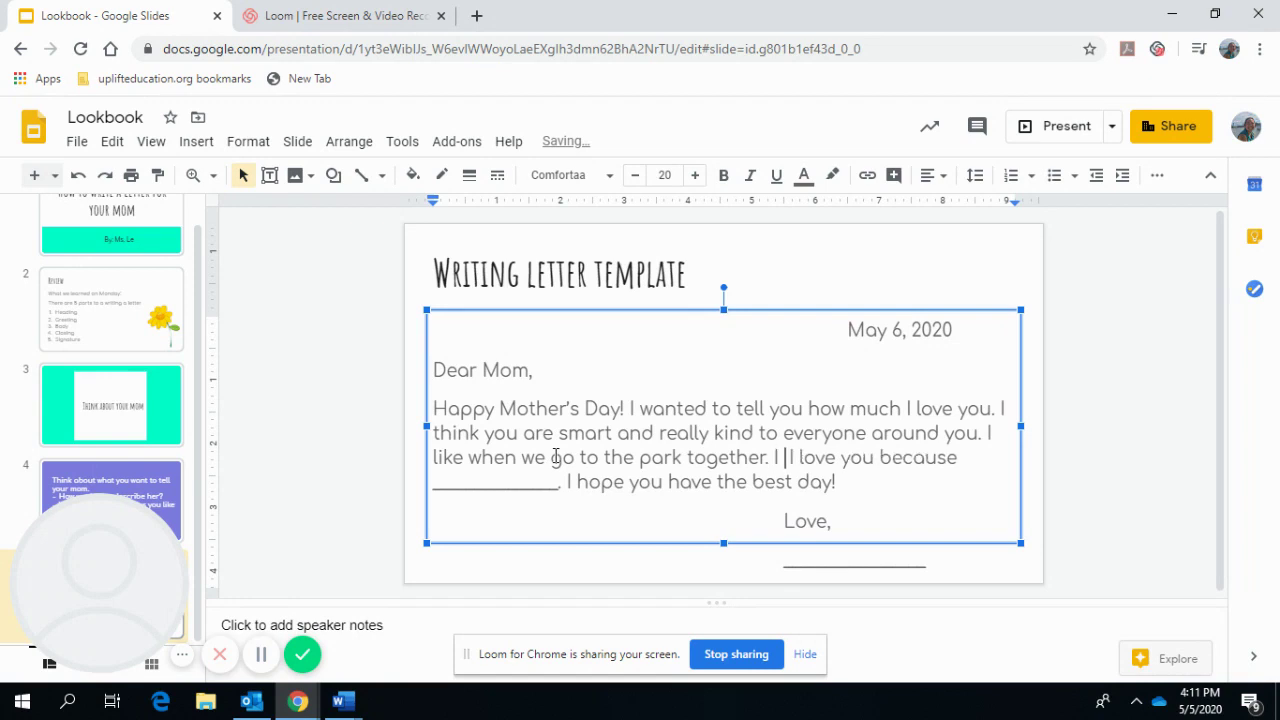
{"action": "type", "text": "joy wat"}
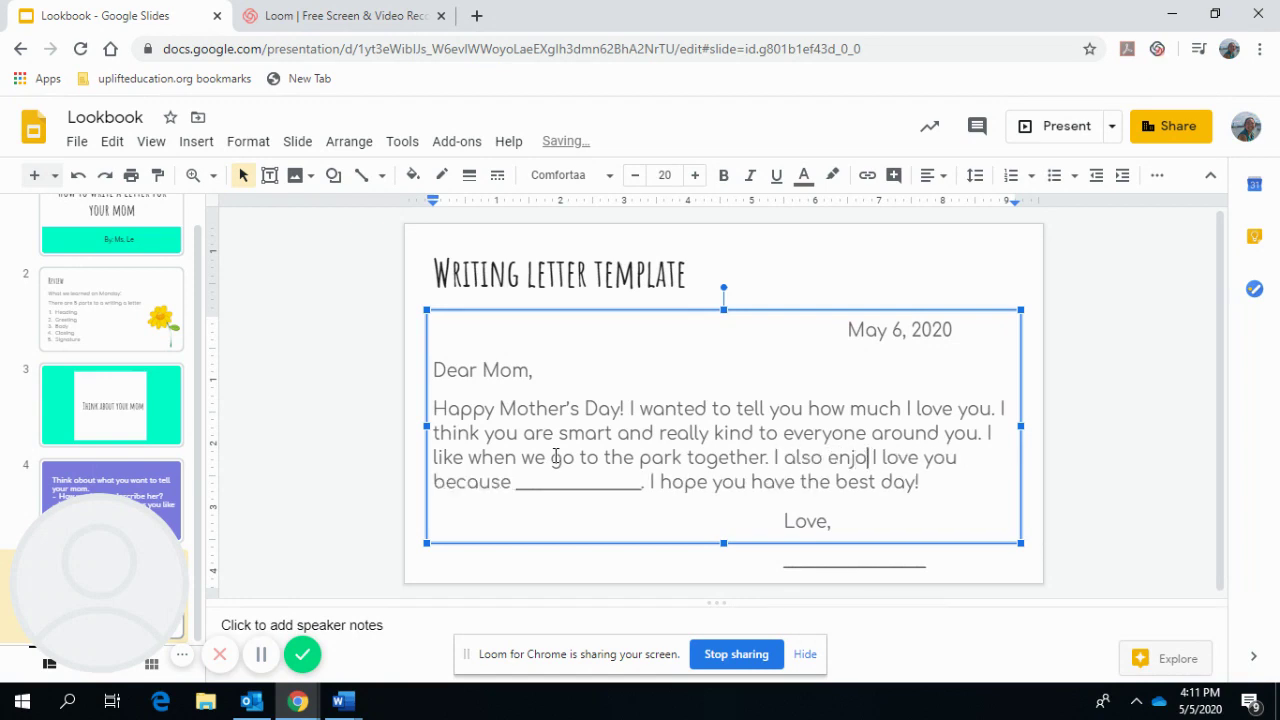
{"action": "type", "text": "ching t"}
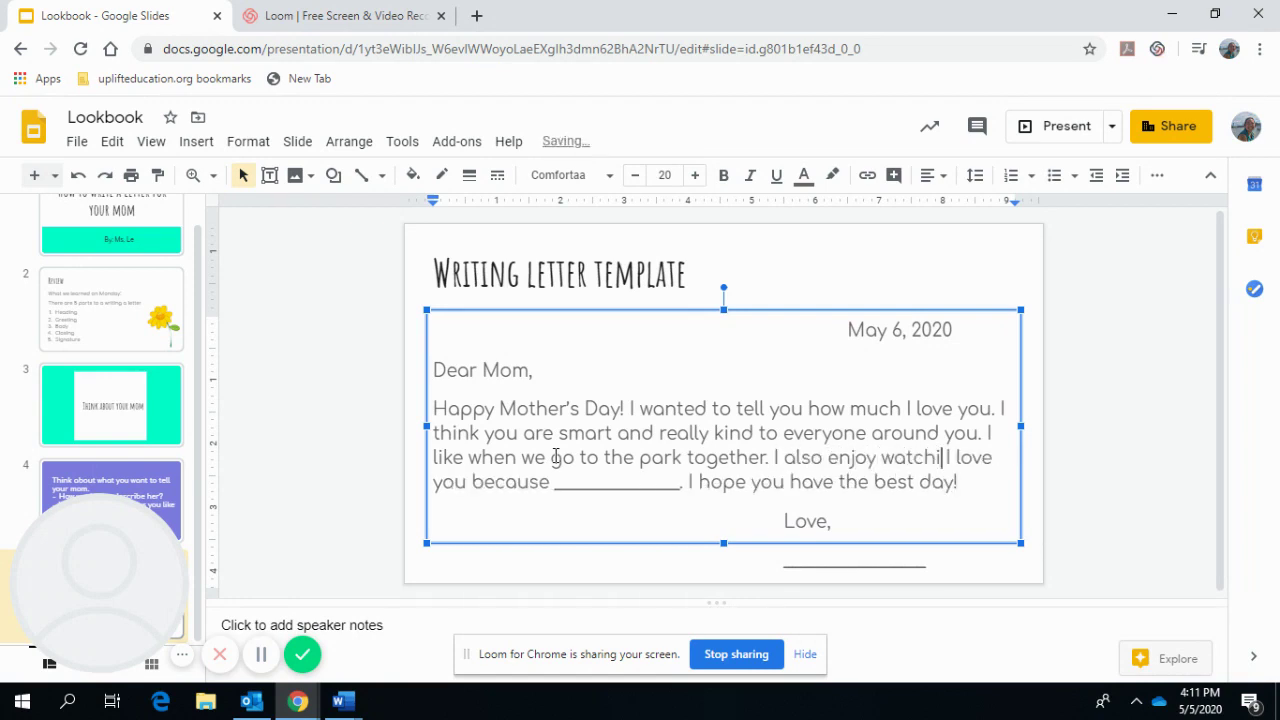
{"action": "key", "text": "BackSpace"}
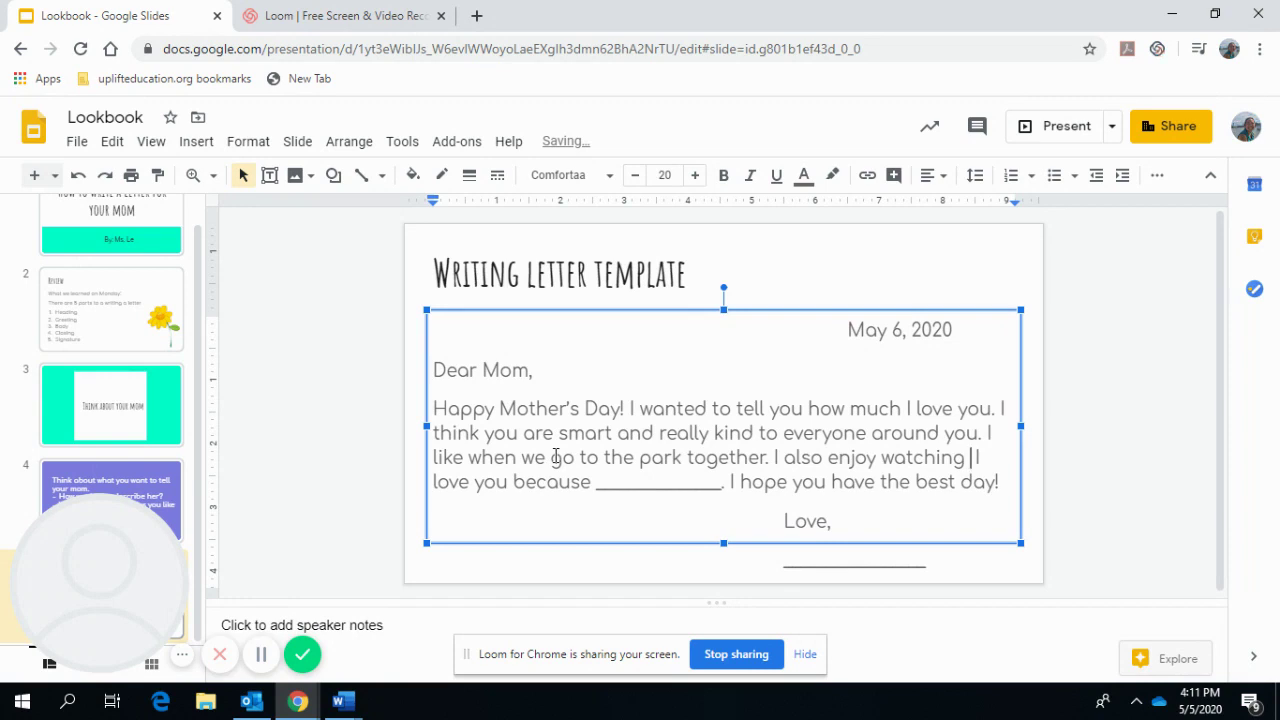
{"action": "type", "text": "TV with you and "}
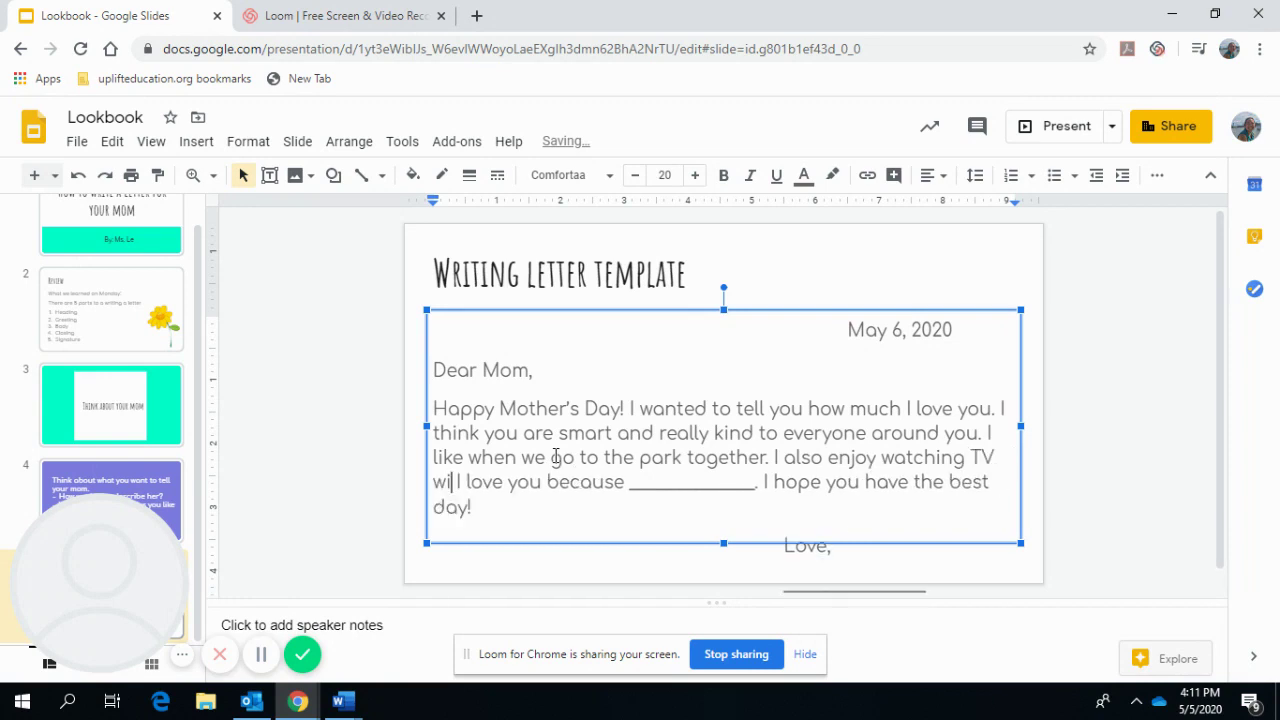
{"action": "type", "text": "talk"}
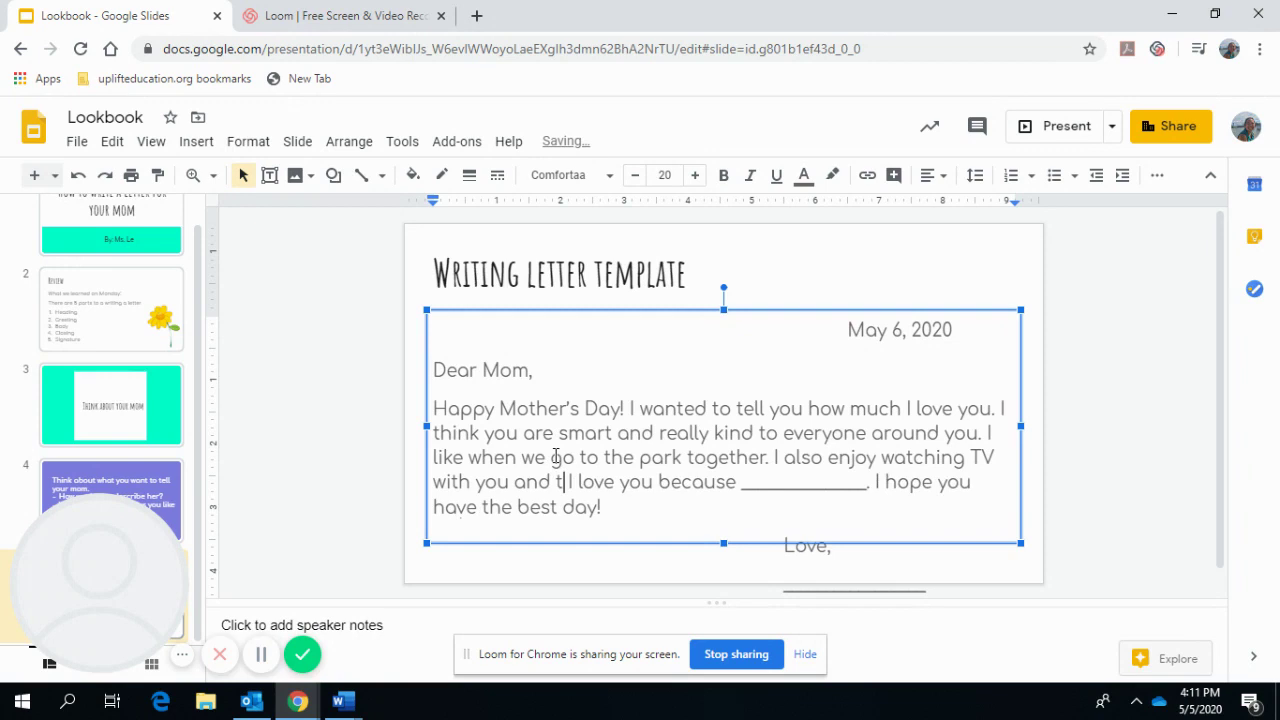
{"action": "key", "text": "BackSpace"}
{"action": "key", "text": "BackSpace"}
{"action": "key", "text": "BackSpace"}
{"action": "key", "text": "BackSpace"}
{"action": "key", "text": "BackSpace"}
{"action": "key", "text": "BackSpace"}
{"action": "key", "text": "BackSpace"}
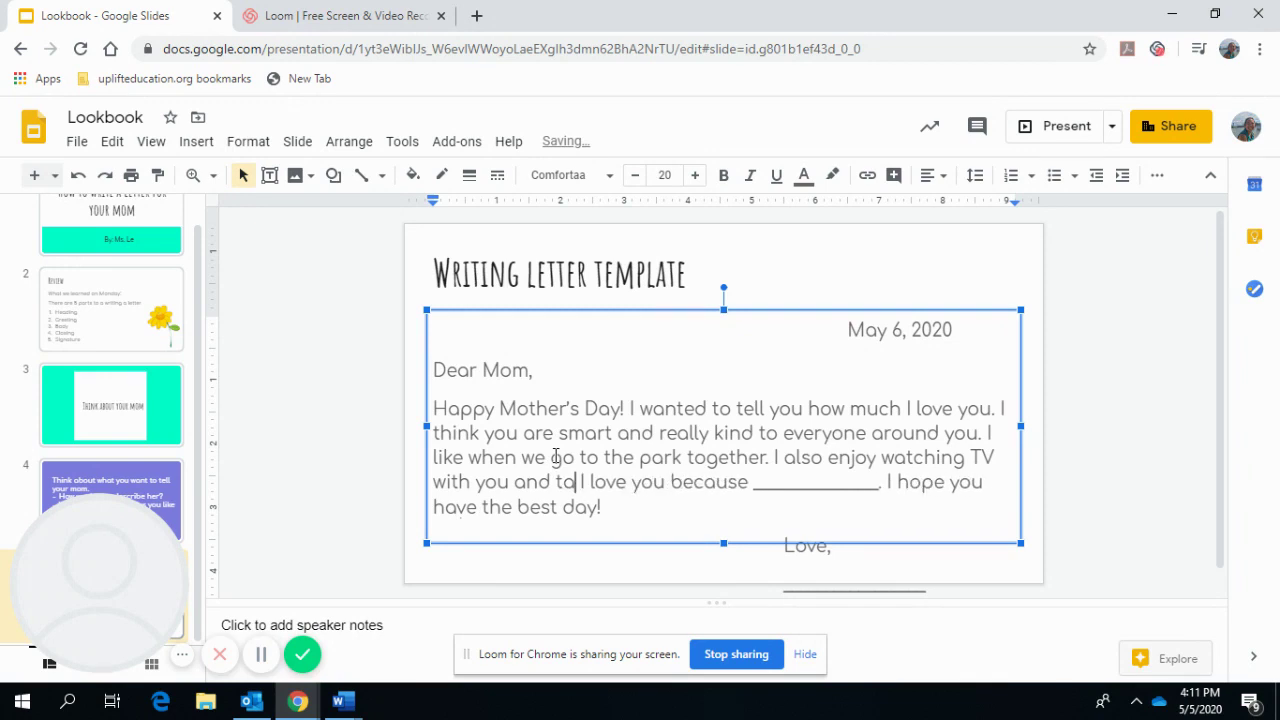
{"action": "key", "text": "BackSpace"}
{"action": "type", "text": ". "}
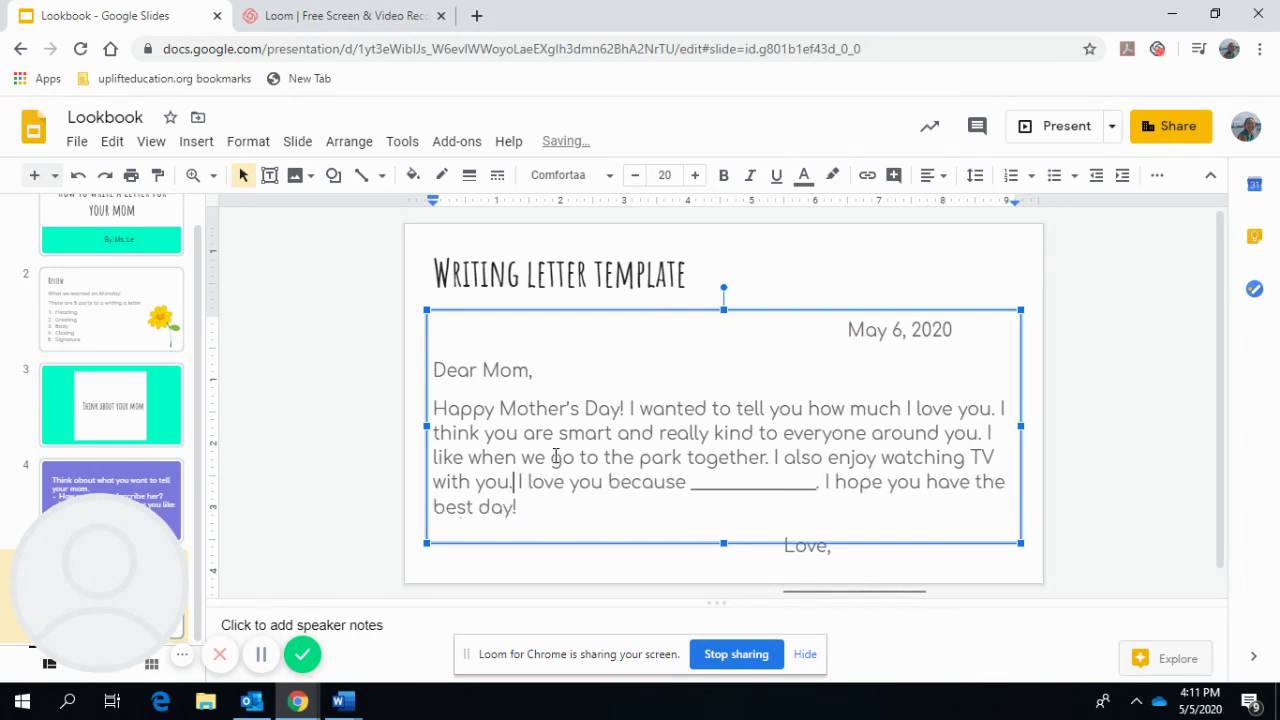
Add the sentence "Whenever I need something, you are always there." before "I love you because"
{"action": "type", "text": "Whenever I "}
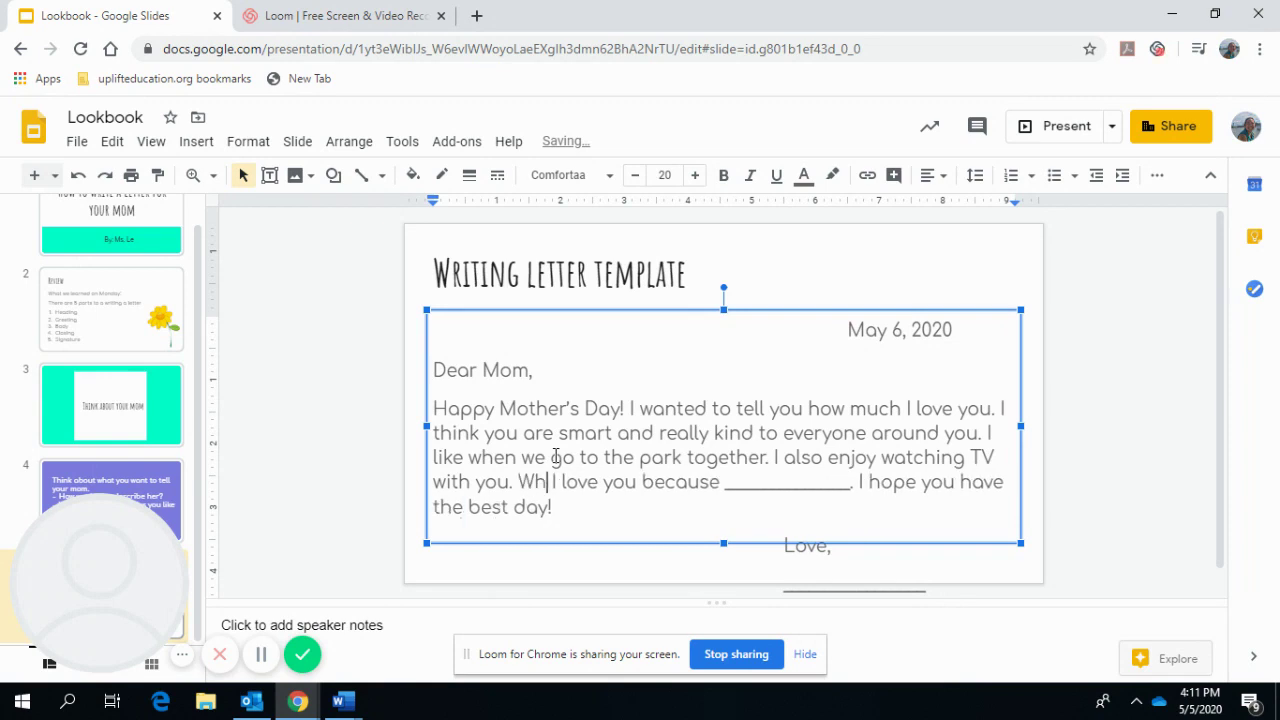
{"action": "type", "text": "need something"}
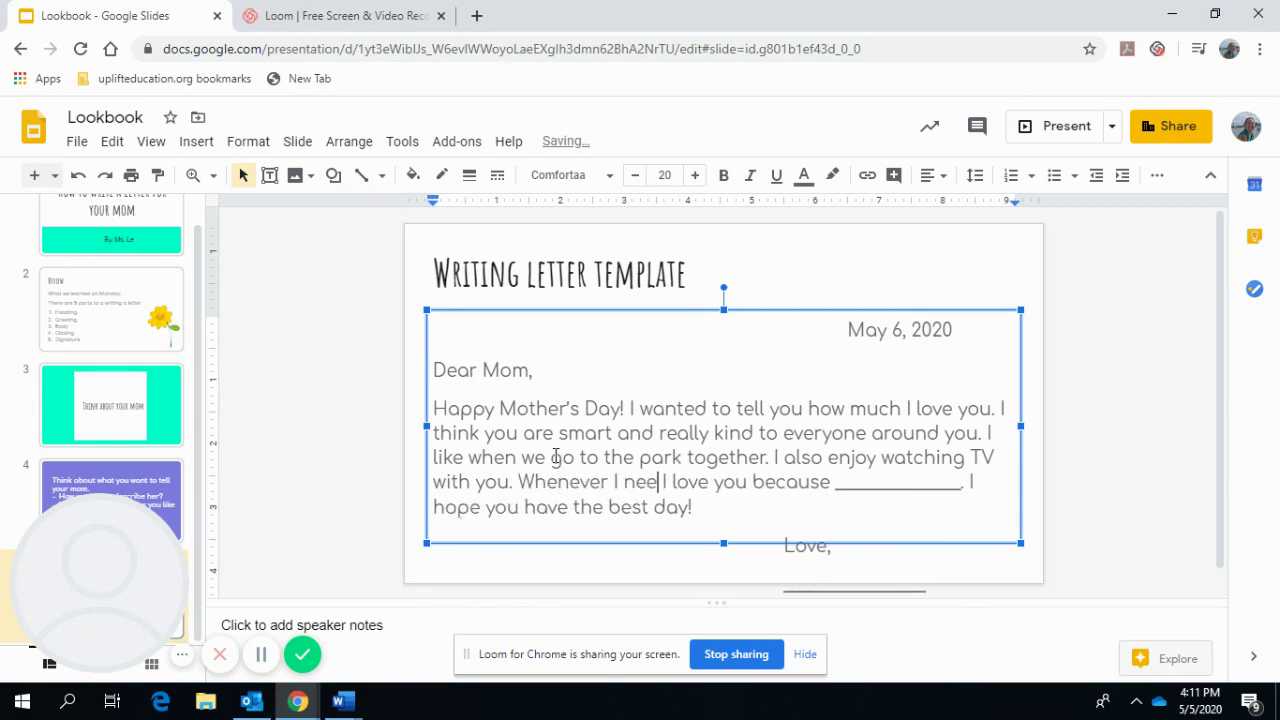
{"action": "type", "text": ", you are al"}
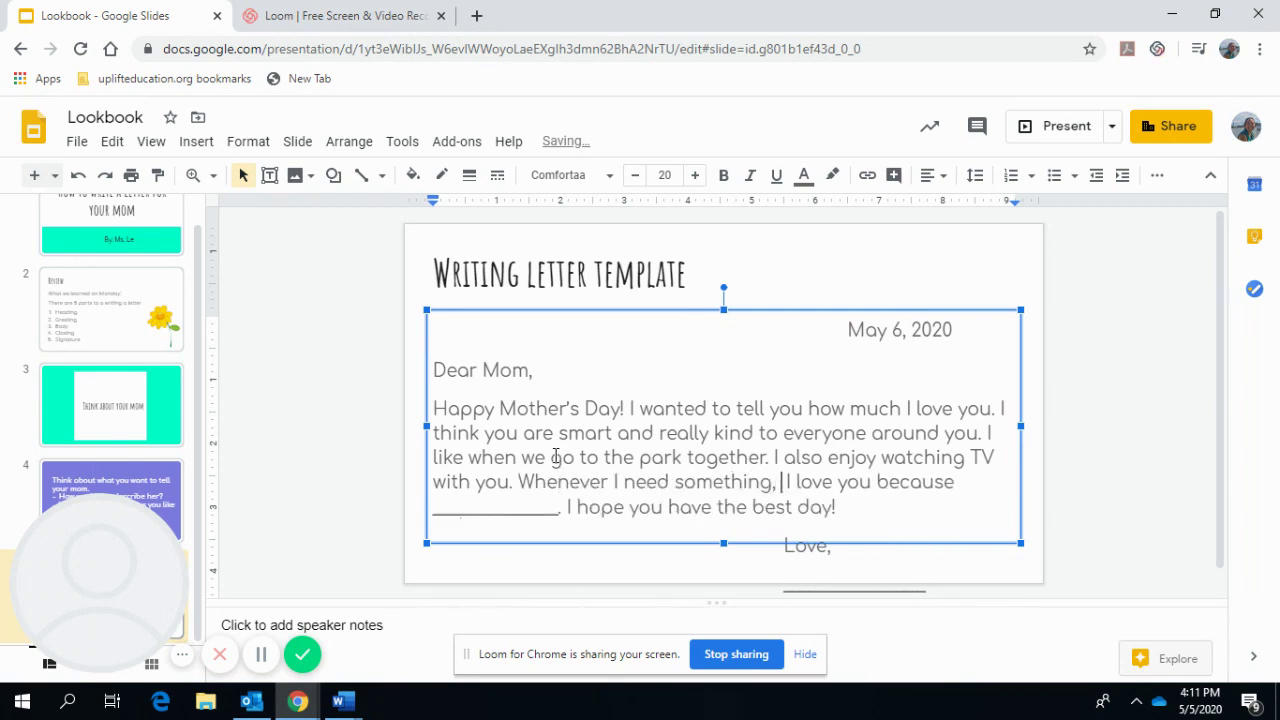
{"action": "type", "text": "ways there.  I"}
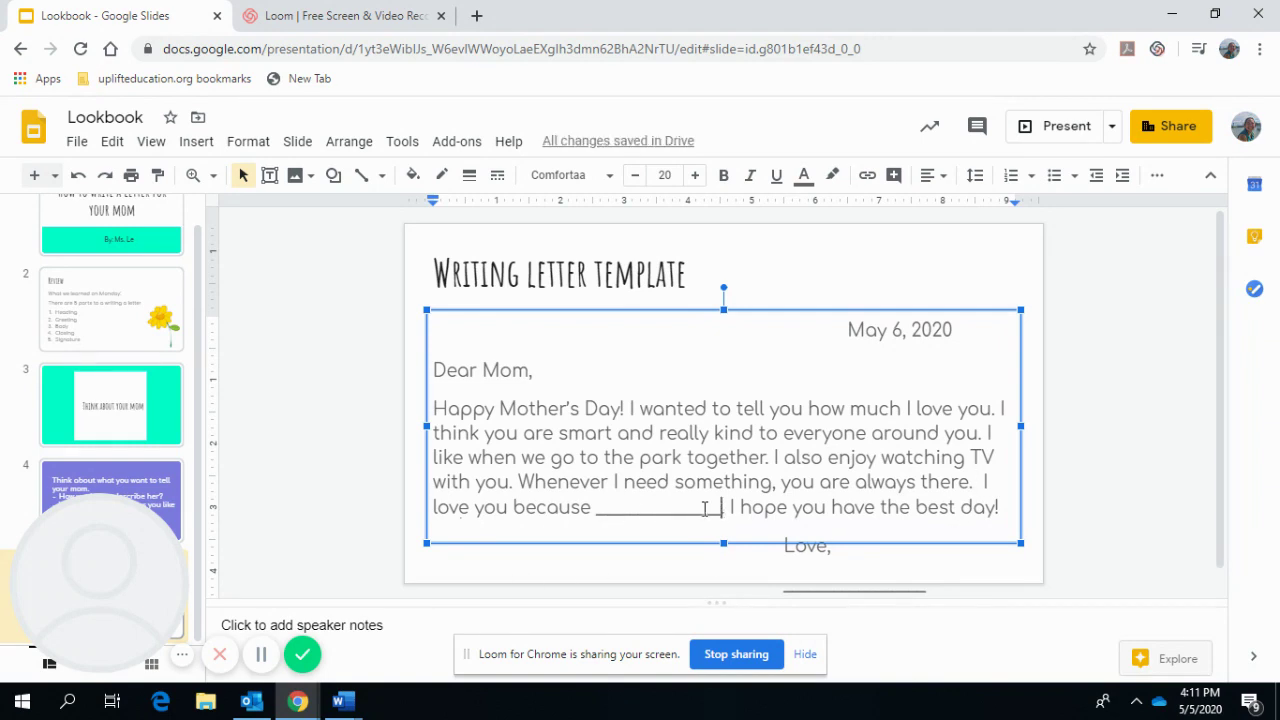
Replace the blank after "I love you because" with "you are always helpful"
{"action": "left_click_drag", "start_coordinate": [721, 510], "coordinate": [607, 512]}
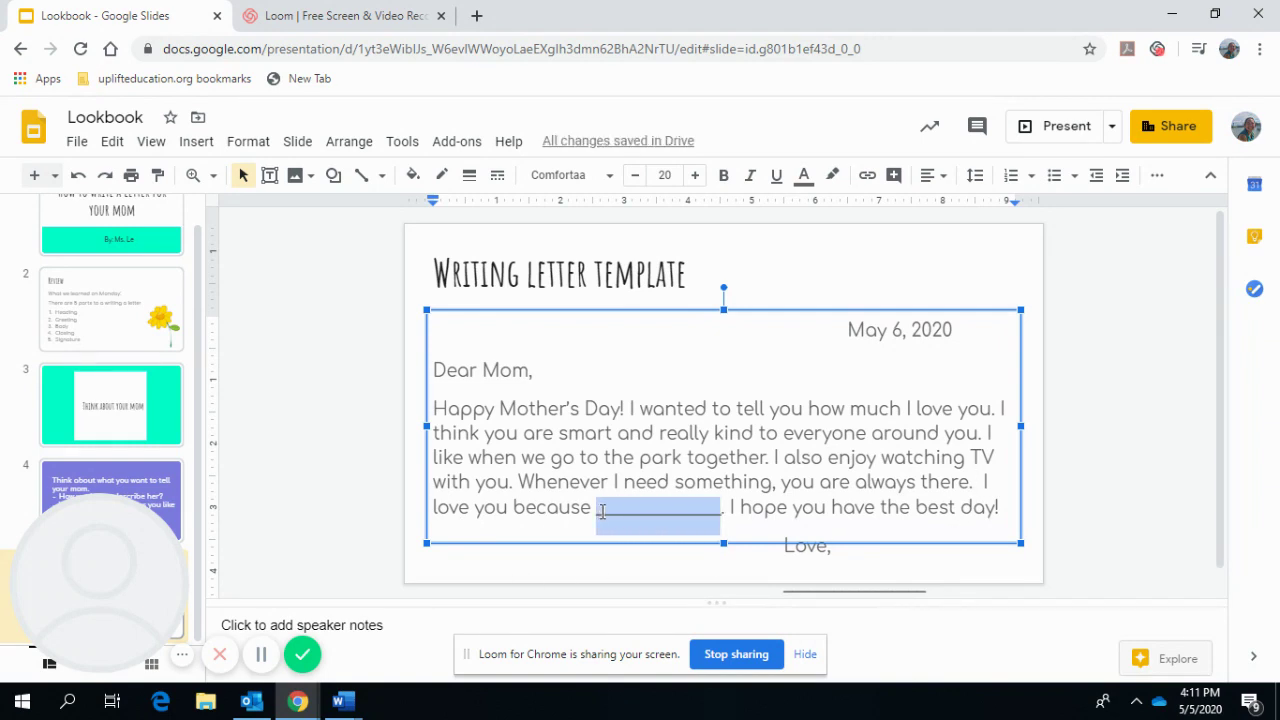
{"action": "type", "text": "yo"}
{"action": "type", "text": "u are alway"}
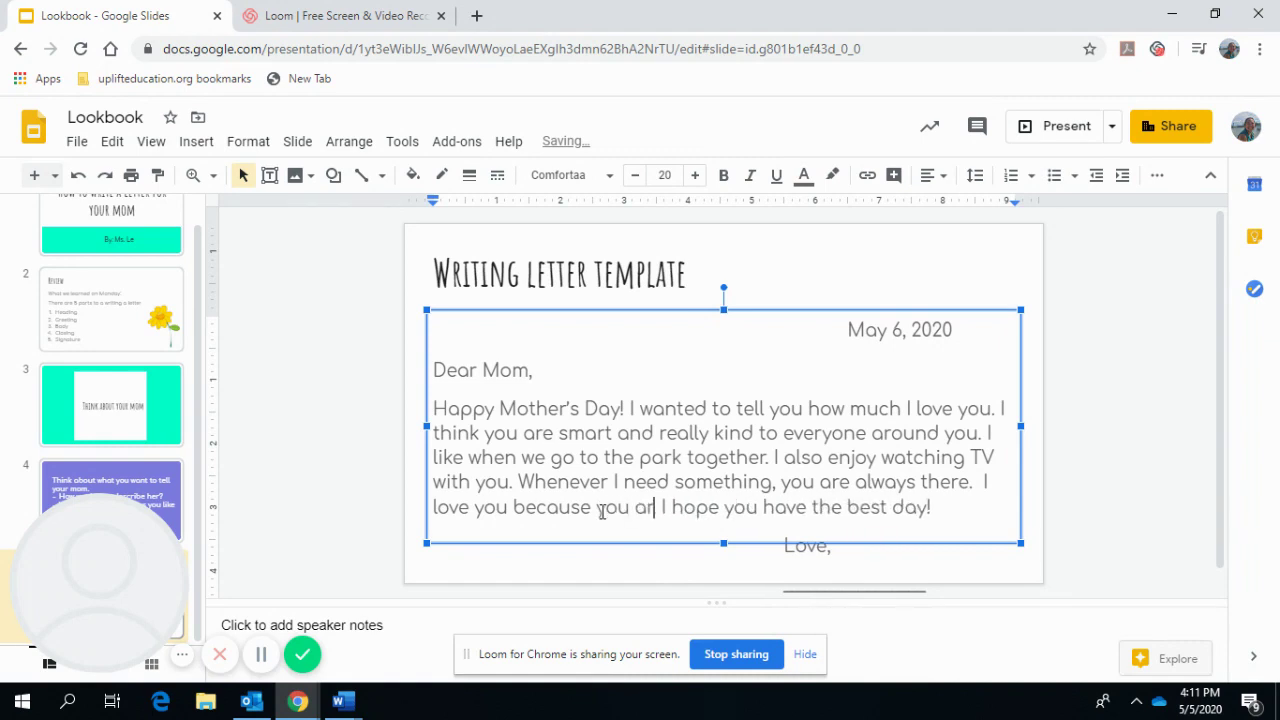
{"action": "type", "text": "s"}
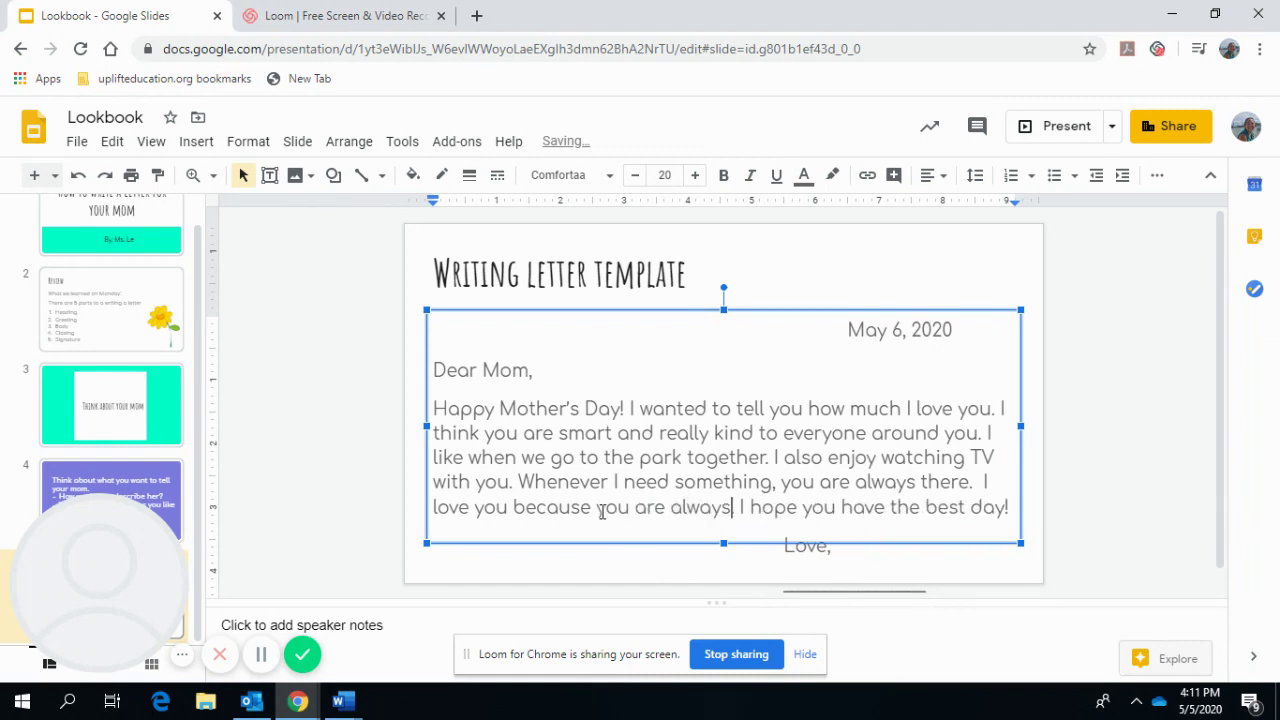
{"action": "key", "text": "BackSpace"}
{"action": "key", "text": "BackSpace"}
{"action": "key", "text": "BackSpace"}
{"action": "key", "text": "BackSpace"}
{"action": "key", "text": "BackSpace"}
{"action": "key", "text": "BackSpace"}
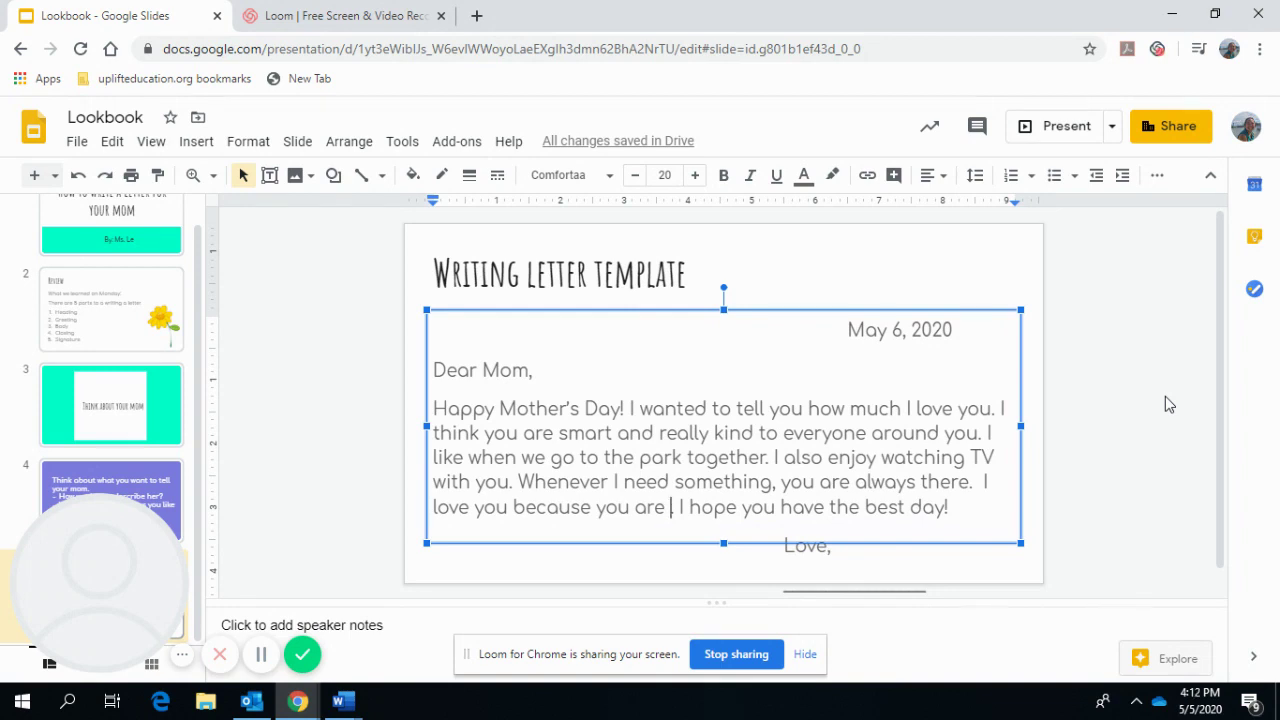
{"action": "type", "text": "always he"}
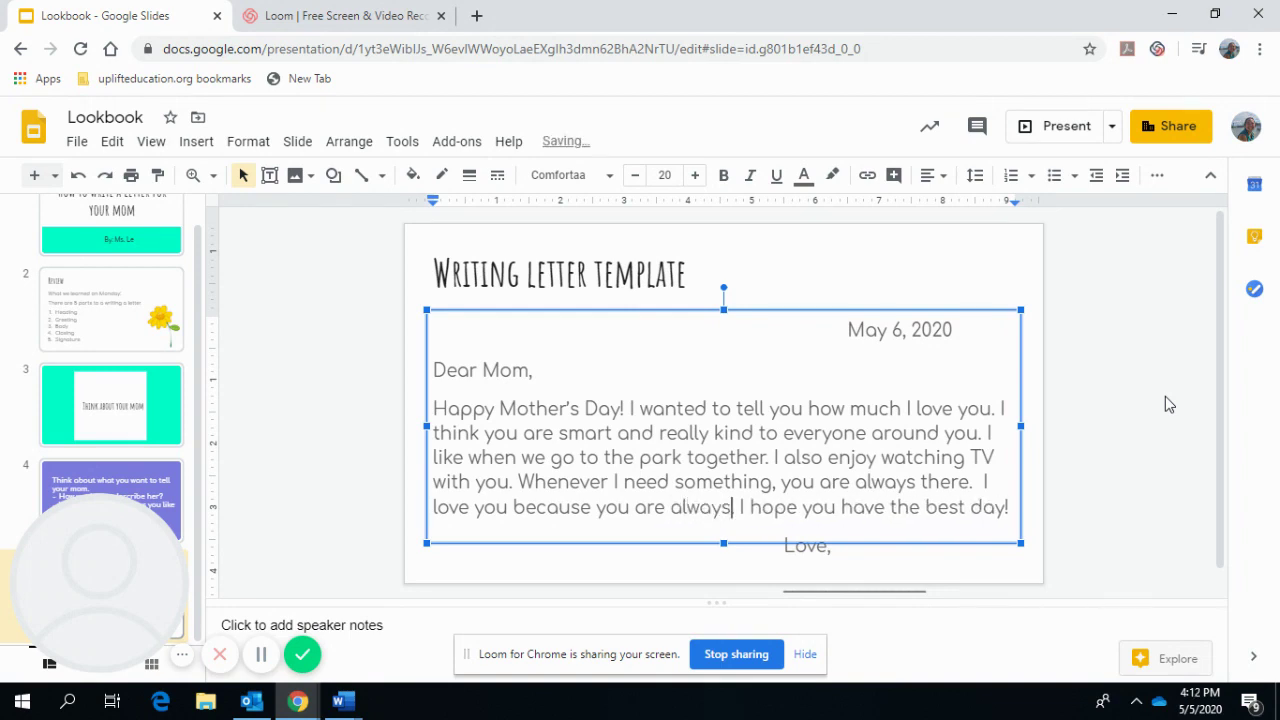
{"action": "type", "text": "l I hop"}
{"action": "key", "text": "BackSpace"}
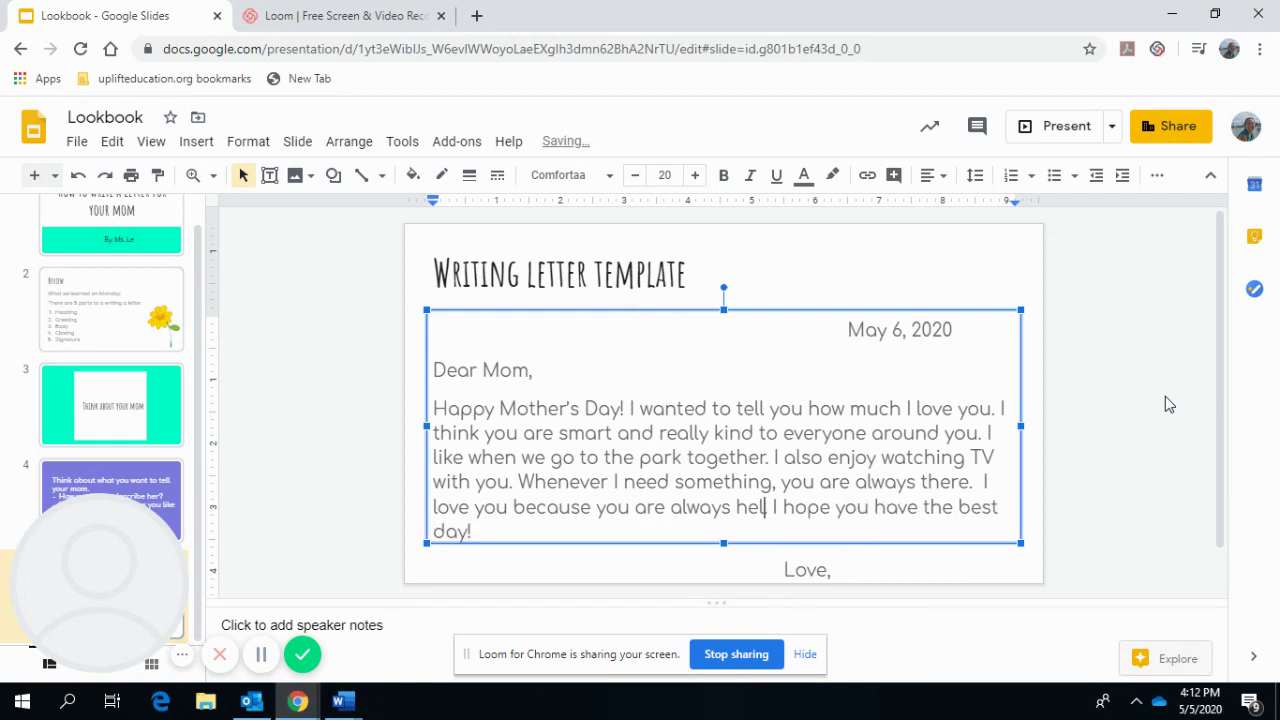
{"action": "type", "text": "l"}
{"action": "key", "text": "BackSpace"}
{"action": "type", "text": "pful."}
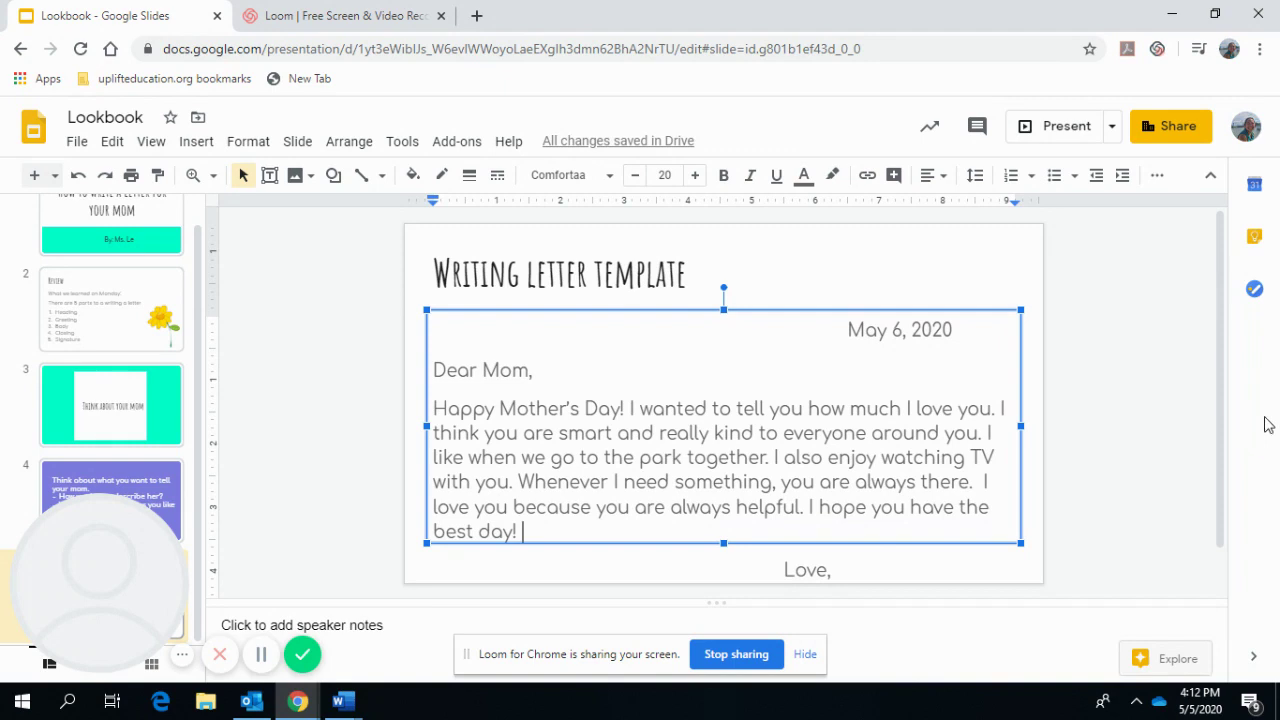
Remove the indentation before the closing "Love," and indent it again with tab spacing slightly further across the line
{"action": "left_click", "coordinate": [782, 572]}
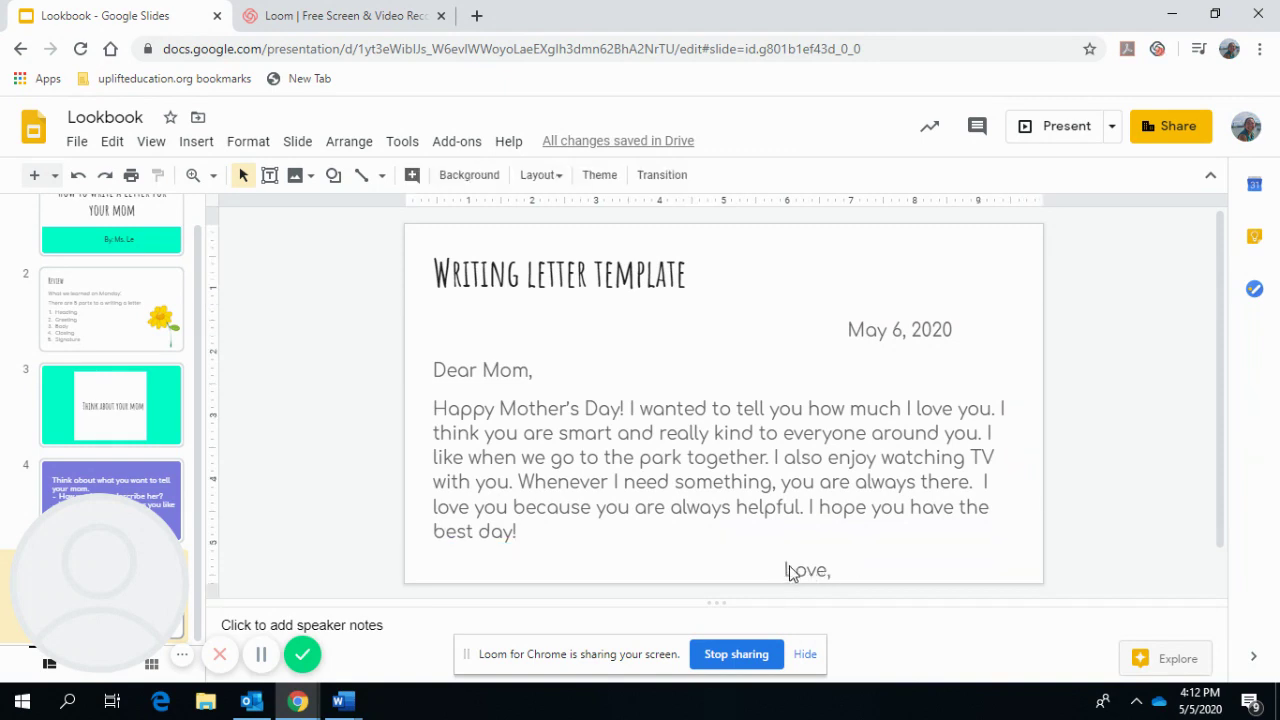
{"action": "left_click", "coordinate": [790, 570]}
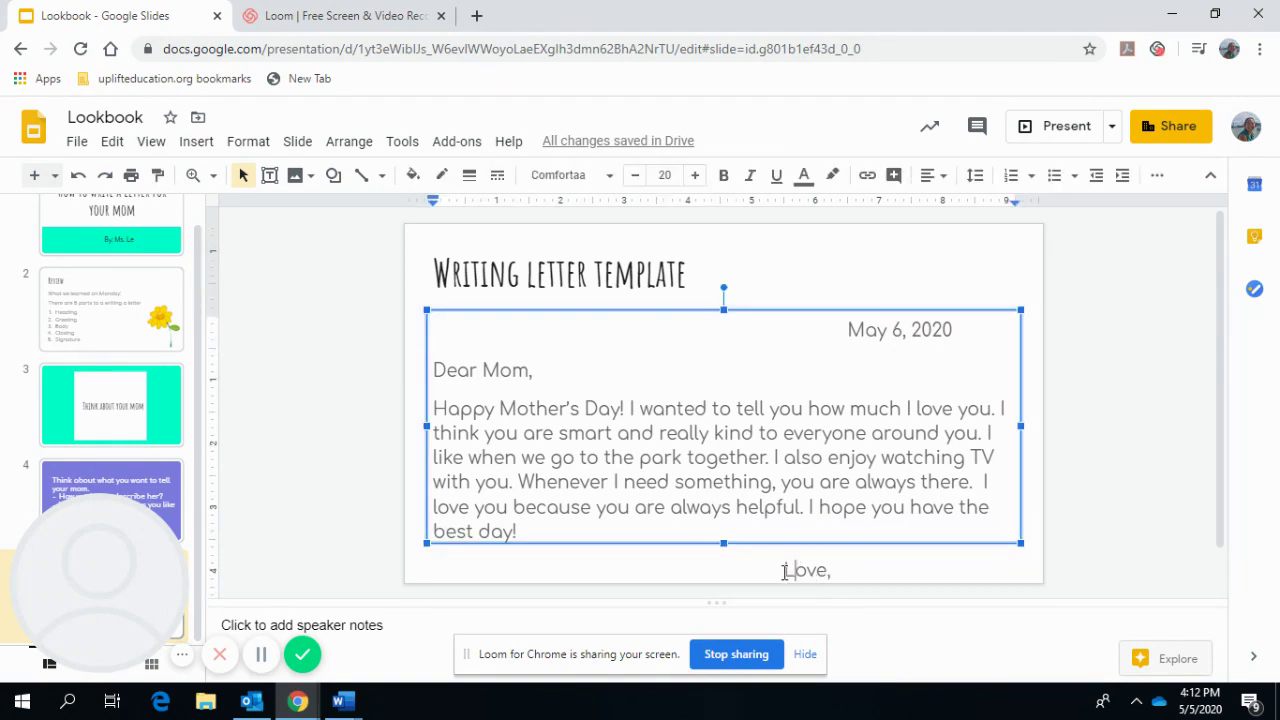
{"action": "key", "text": "BackSpace"}
{"action": "key", "text": "BackSpace"}
{"action": "key", "text": "BackSpace"}
{"action": "key", "text": "BackSpace"}
{"action": "key", "text": "BackSpace"}
{"action": "key", "text": "BackSpace"}
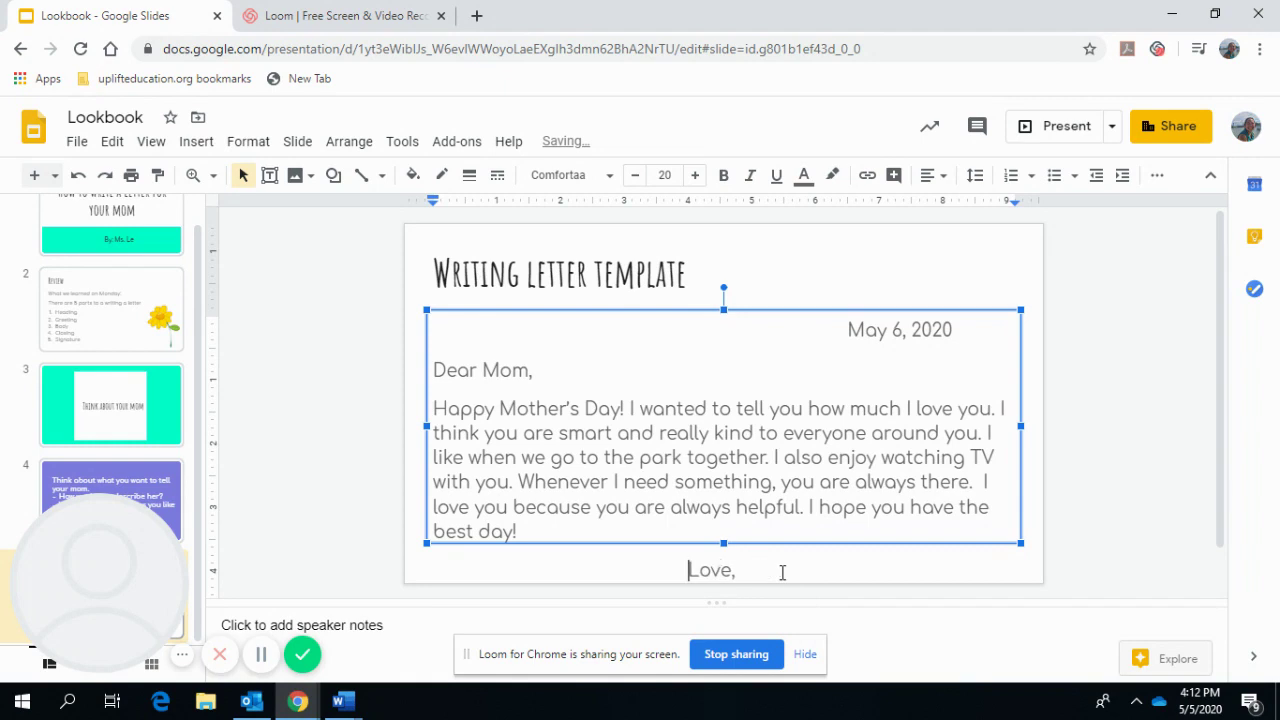
{"action": "key", "text": "Tab"}
{"action": "key", "text": "Tab"}
{"action": "key", "text": "Tab"}
{"action": "key", "text": "Tab"}
{"action": "key", "text": "Tab"}
{"action": "key", "text": "Tab"}
{"action": "key", "text": "Tab"}
Reduce the font size of the date, greeting and body paragraph to 16
{"action": "left_click_drag", "start_coordinate": [575, 540], "coordinate": [408, 332]}
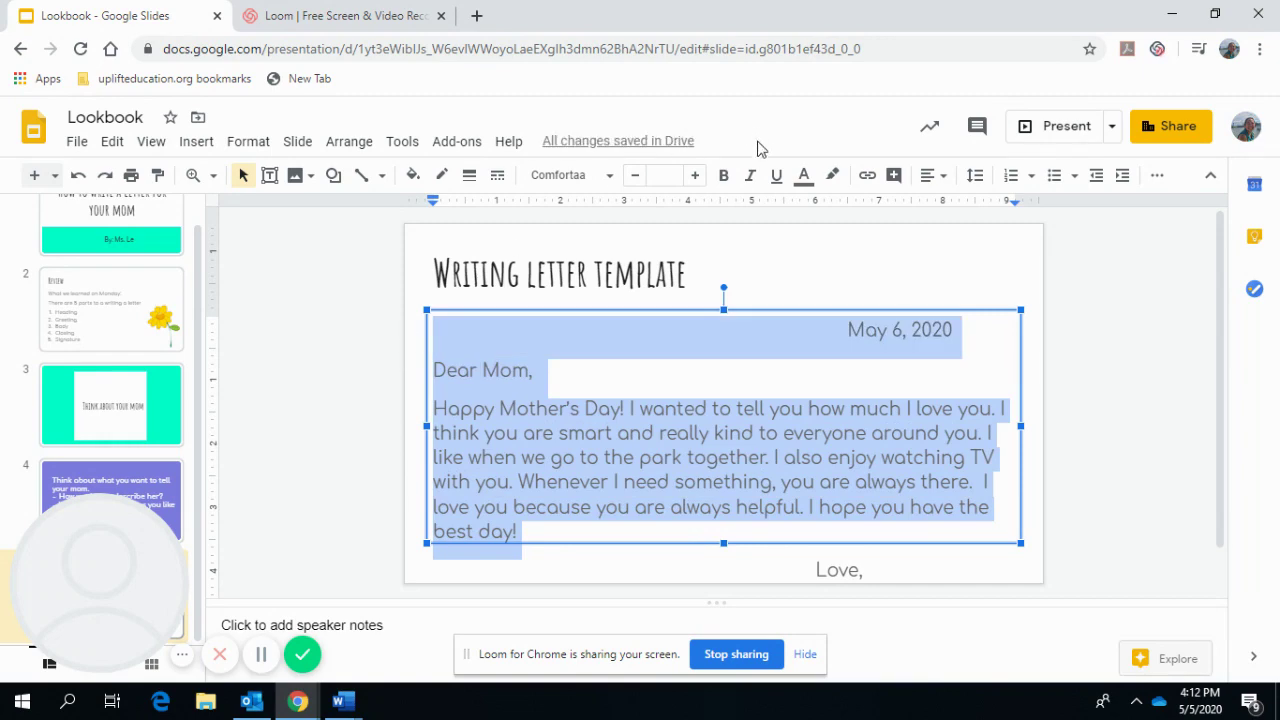
{"action": "left_click", "coordinate": [636, 182]}
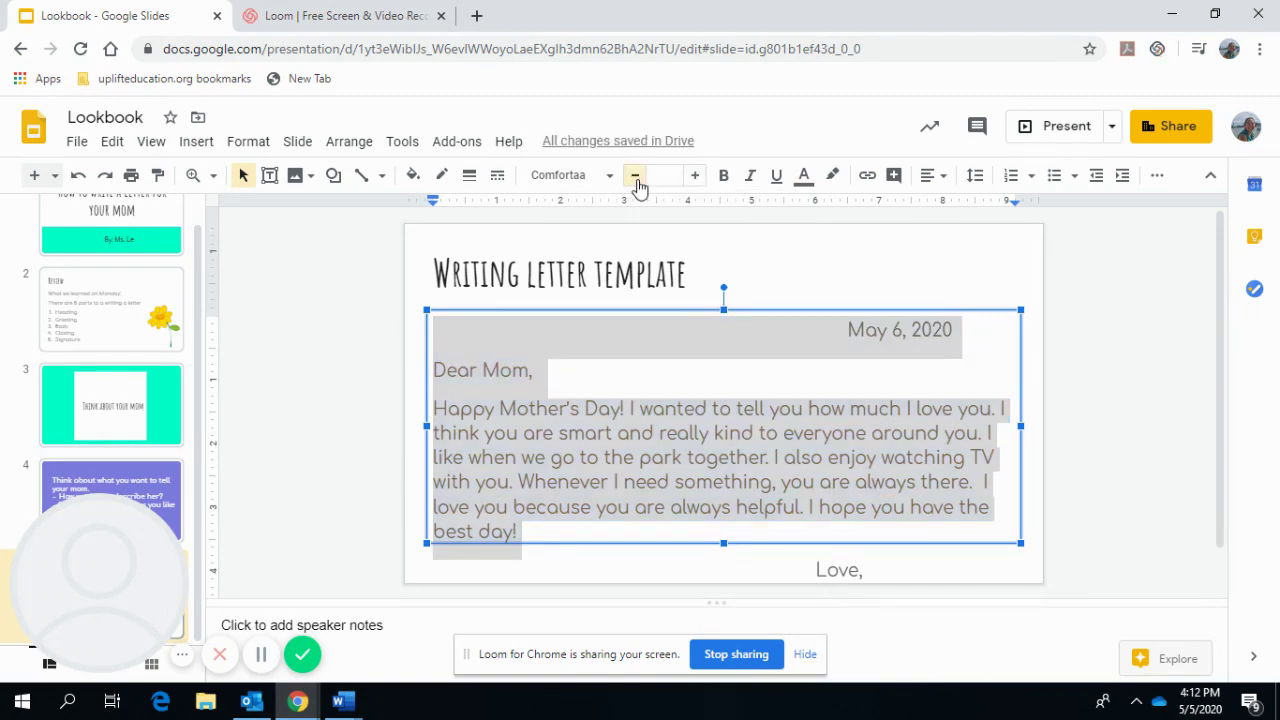
{"action": "left_click", "coordinate": [636, 180]}
{"action": "left_click", "coordinate": [636, 180]}
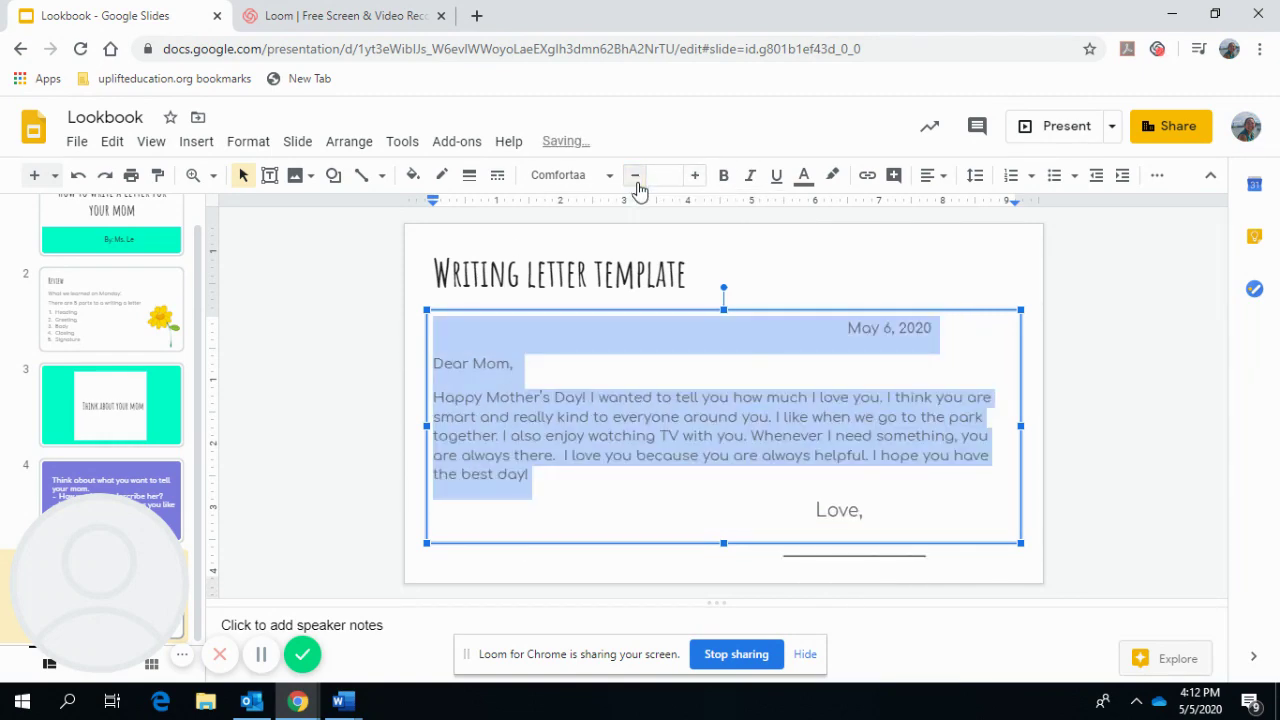
Replace the signature blank with a sample first name below "Love," and reduce the indentation of the closing to match
{"action": "left_click", "coordinate": [824, 540]}
{"action": "left_click_drag", "start_coordinate": [940, 551], "coordinate": [794, 559]}
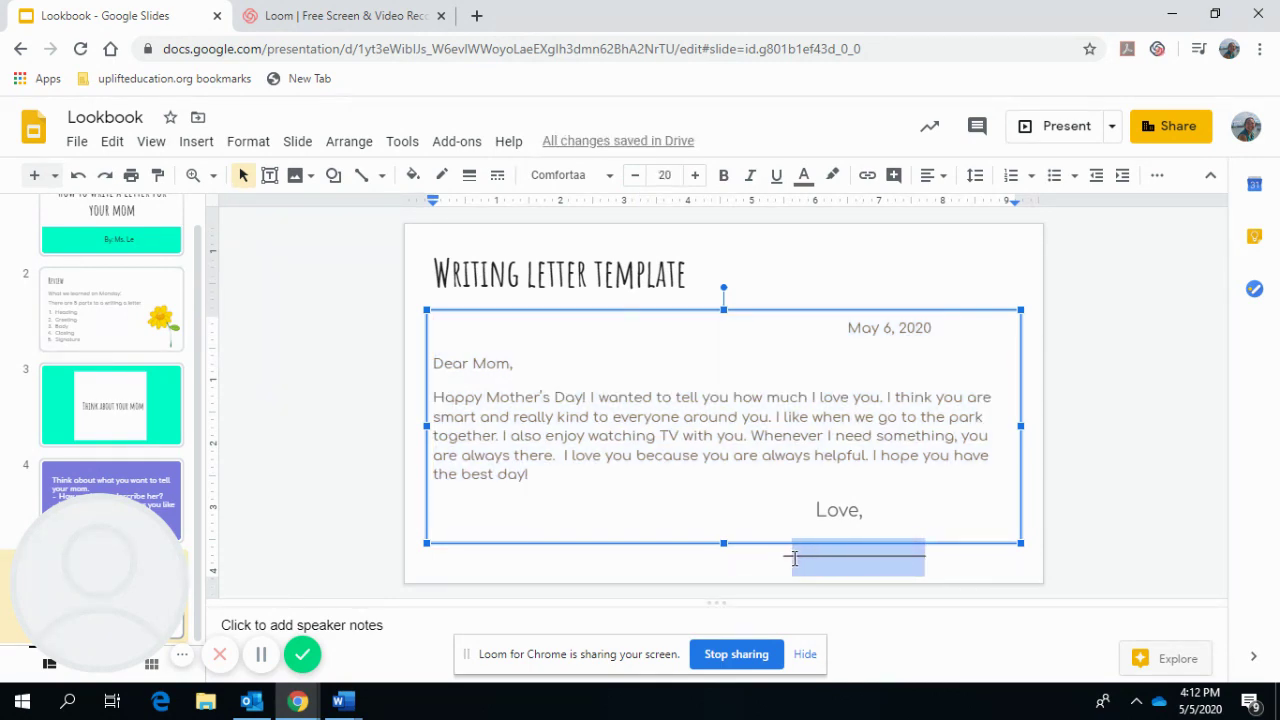
{"action": "key", "text": "BackSpace"}
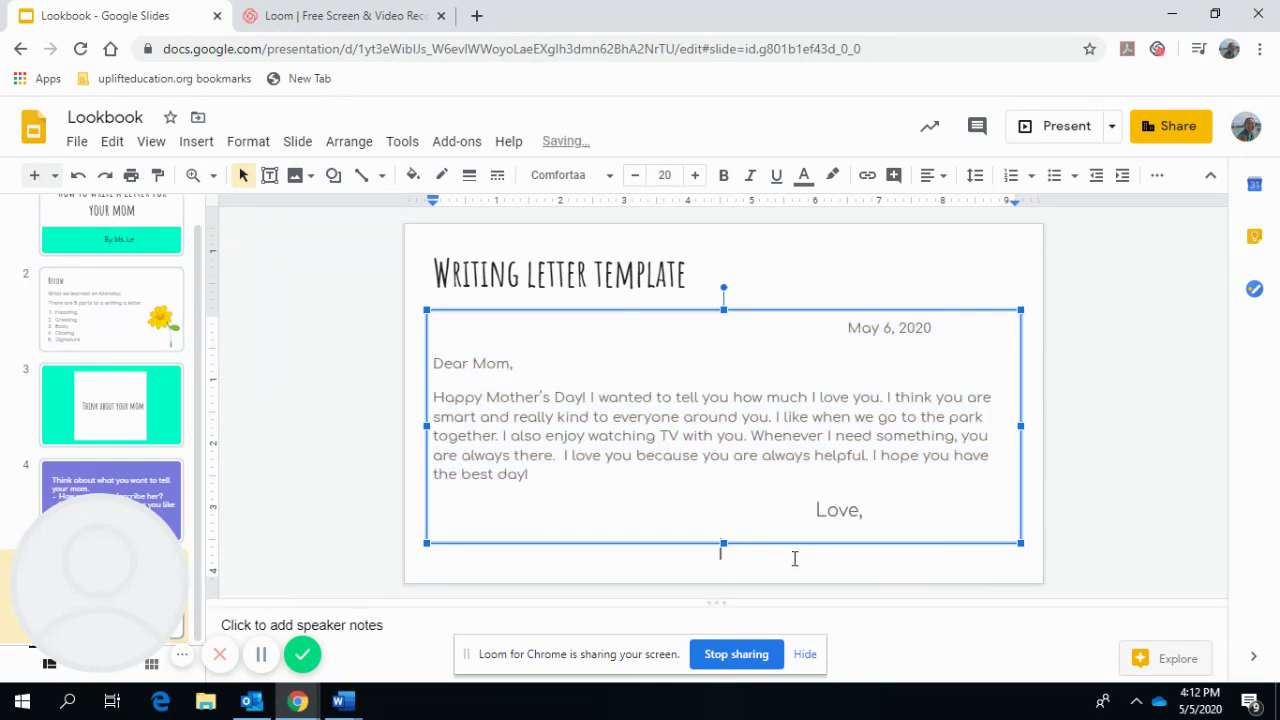
{"action": "left_click", "coordinate": [848, 514]}
{"action": "left_click", "coordinate": [812, 507]}
{"action": "key", "text": "BackSpace"}
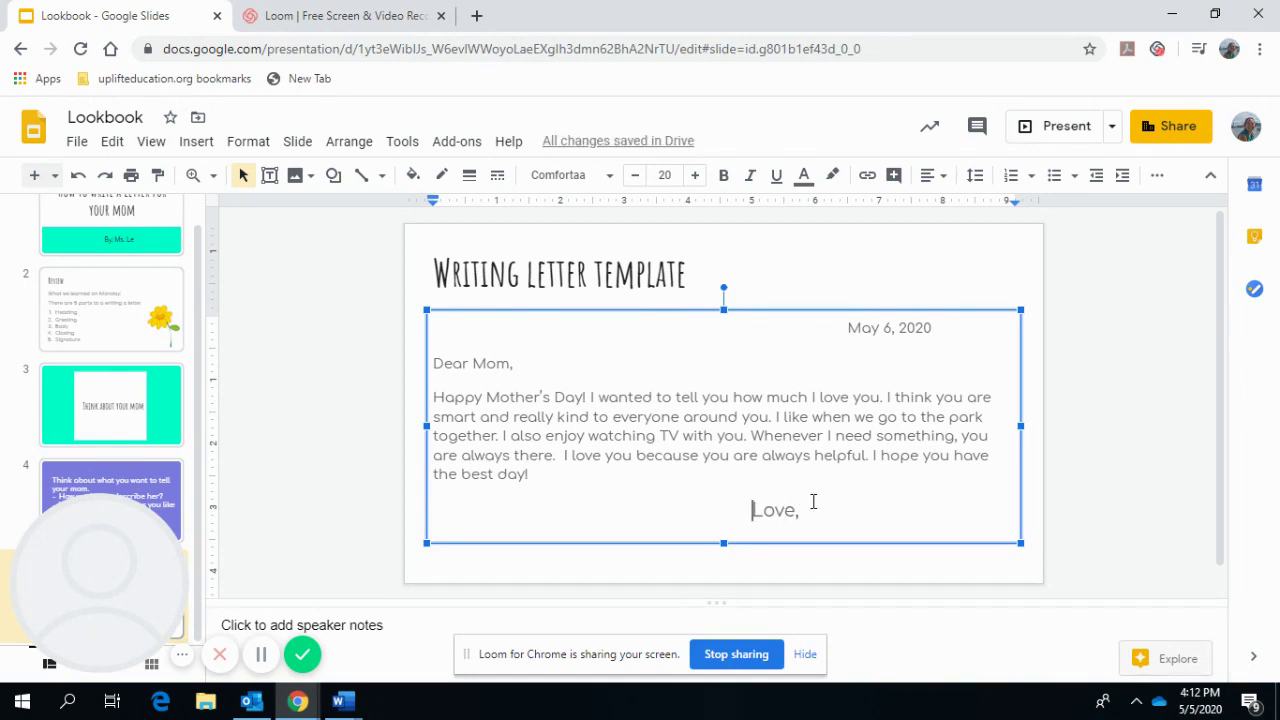
{"action": "key", "text": "Return"}
{"action": "type", "text": "Sally"}
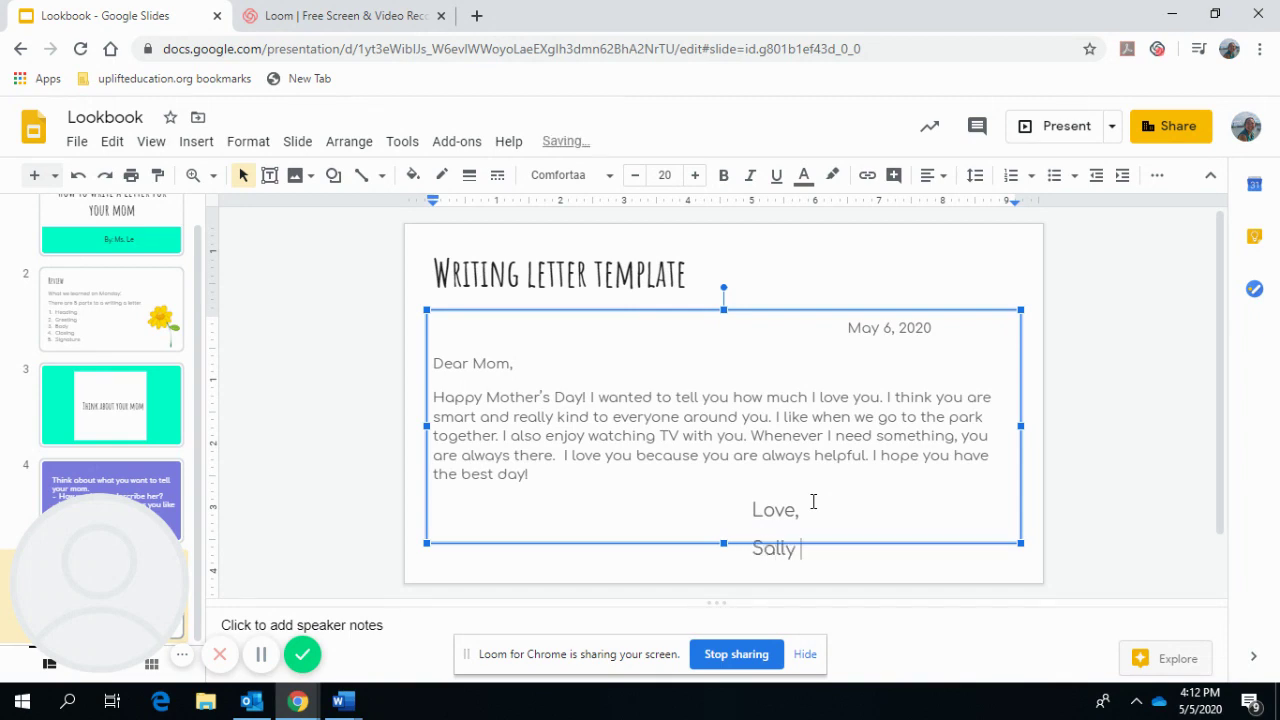
{"action": "left_click", "coordinate": [752, 528]}
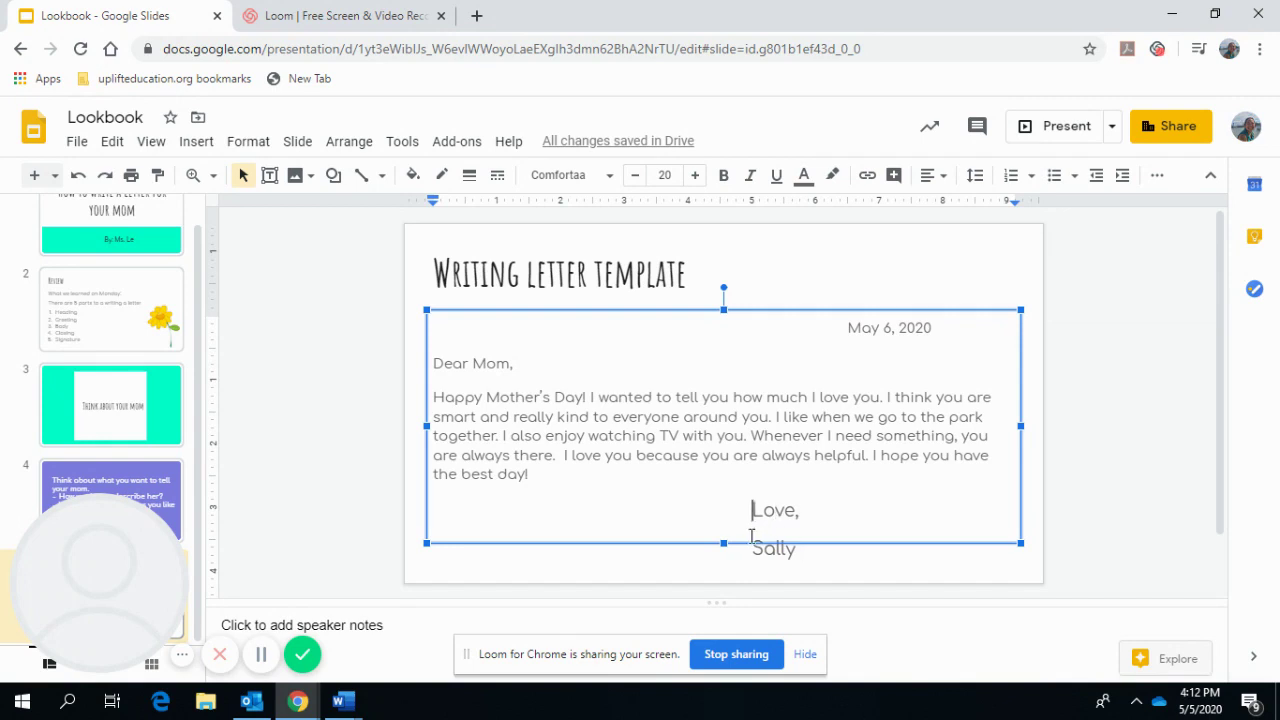
{"action": "left_click", "coordinate": [831, 565]}
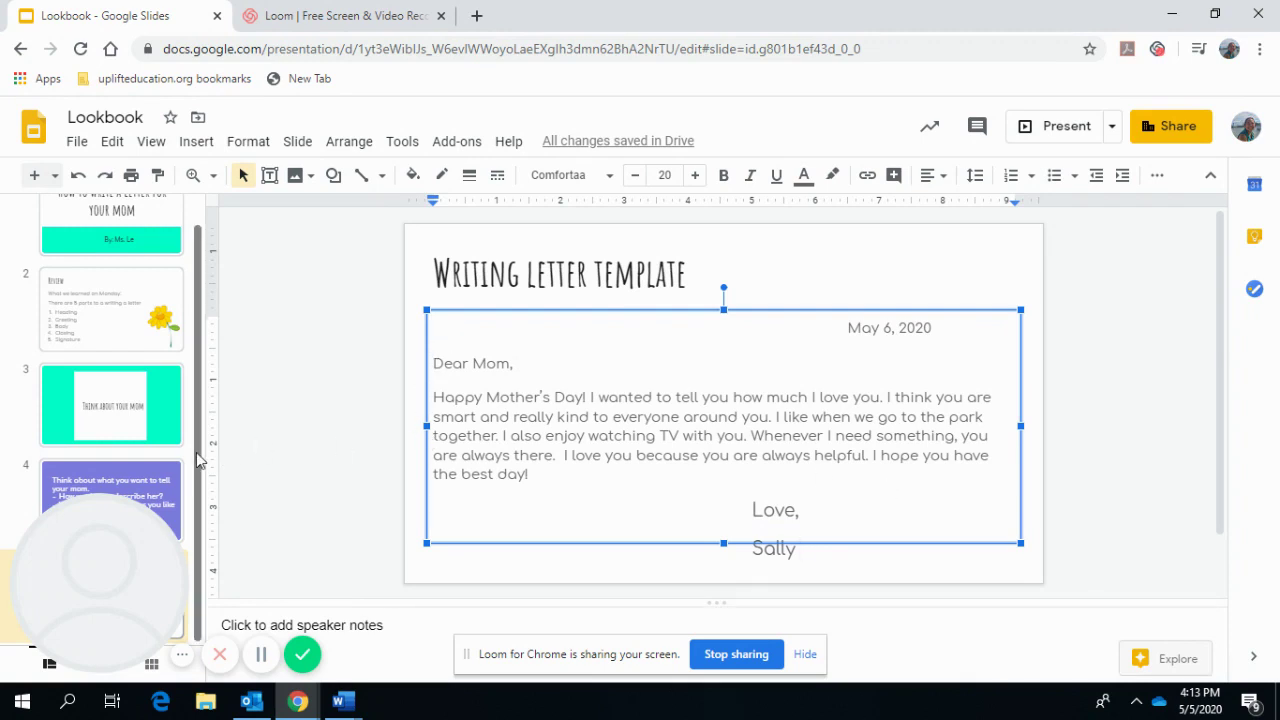
{"action": "scroll", "coordinate": [195, 452], "scroll_direction": "up", "scroll_amount": 1}
{"action": "scroll", "coordinate": [195, 452], "scroll_direction": "down", "scroll_amount": 1}
{"action": "mouse_move", "coordinate": [176, 534]}
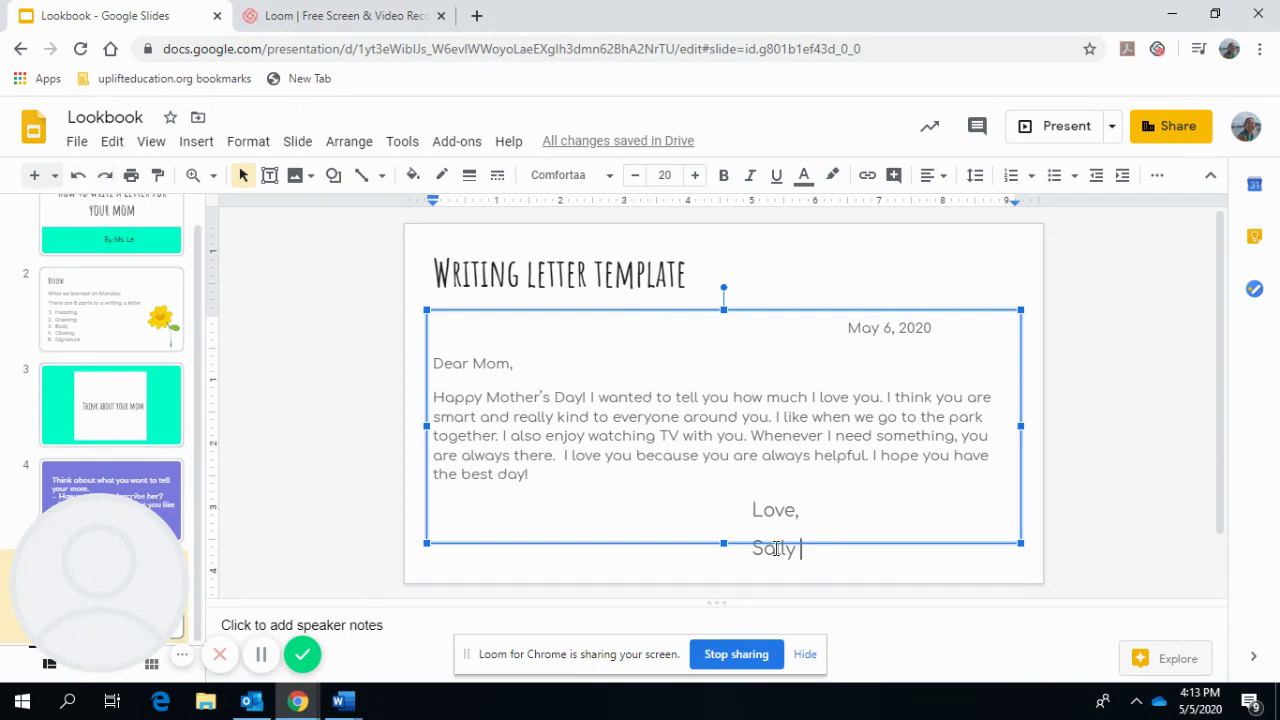
{"action": "left_click_drag", "start_coordinate": [806, 549], "coordinate": [414, 366]}
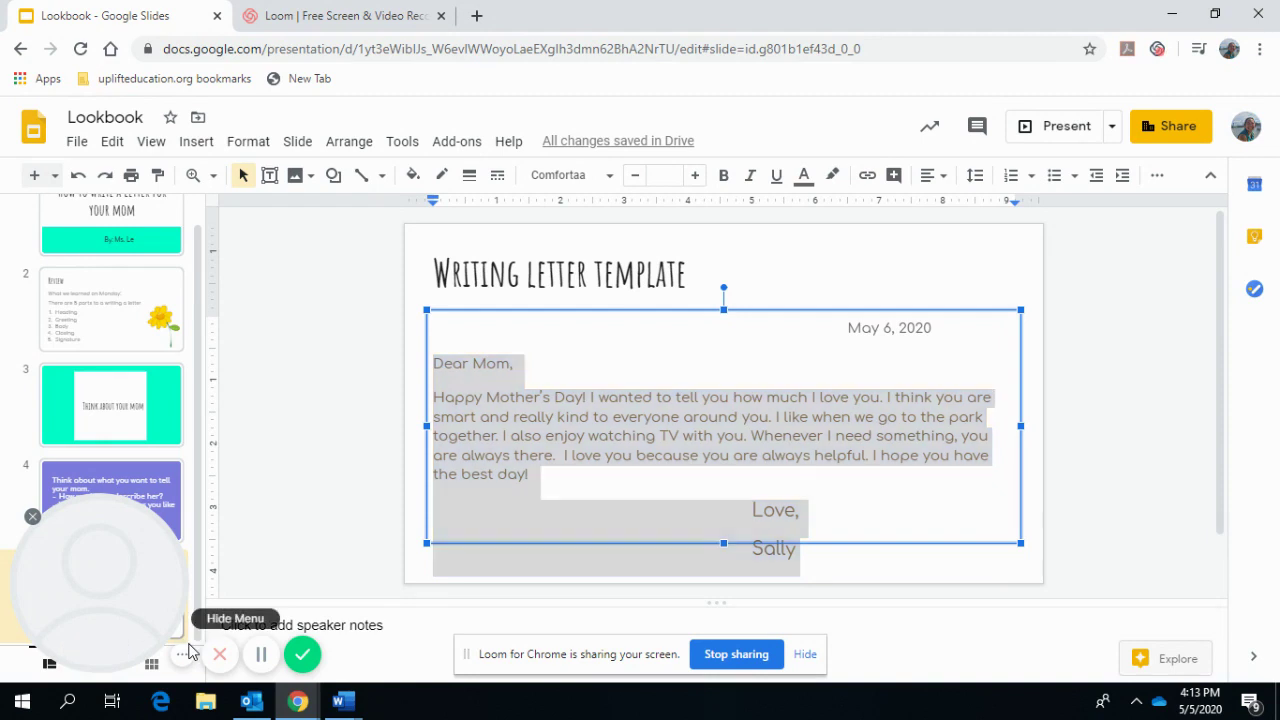
Duplicate the completed letter slide, slide 5
{"action": "right_click", "coordinate": [190, 650]}
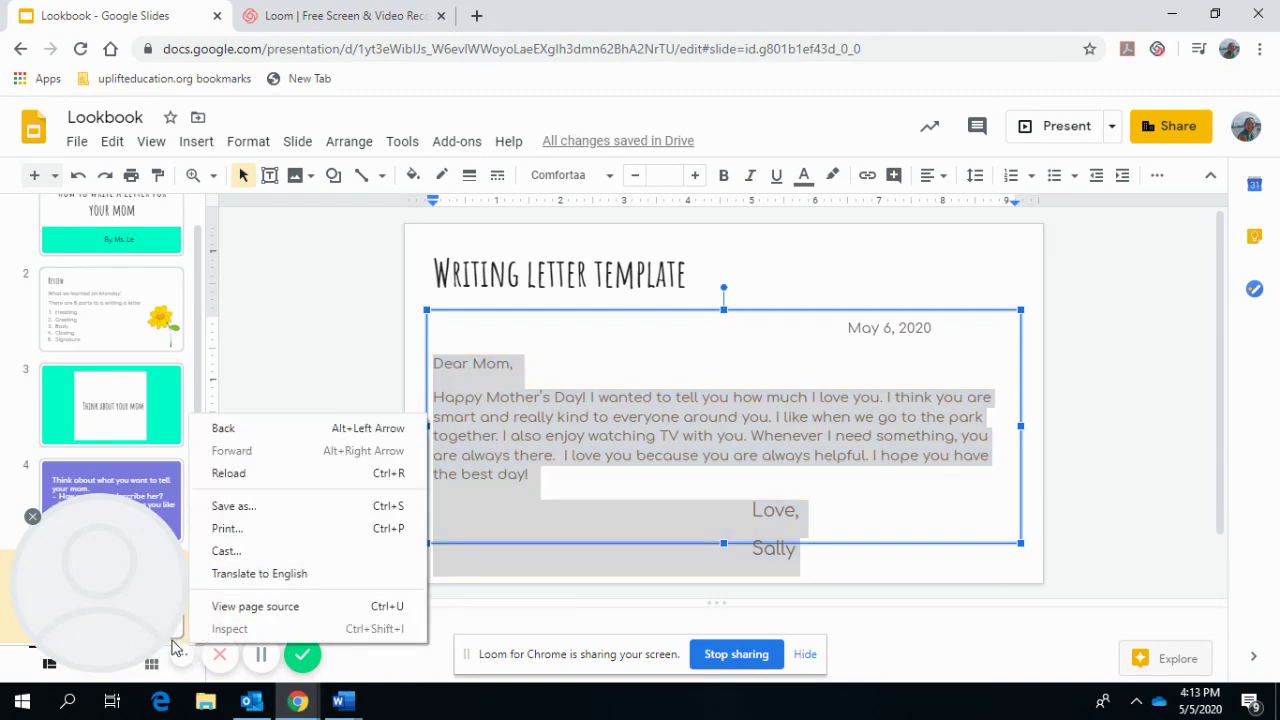
{"action": "left_click", "coordinate": [180, 634]}
{"action": "left_click_drag", "start_coordinate": [180, 634], "coordinate": [891, 563]}
{"action": "scroll", "coordinate": [1052, 554], "scroll_direction": "down", "scroll_amount": 1}
{"action": "mouse_move", "coordinate": [1052, 554]}
{"action": "left_mouse_down"}
{"action": "mouse_move", "coordinate": [1168, 583]}
{"action": "mouse_move", "coordinate": [1128, 562]}
{"action": "mouse_move", "coordinate": [1065, 567]}
{"action": "left_mouse_up"}
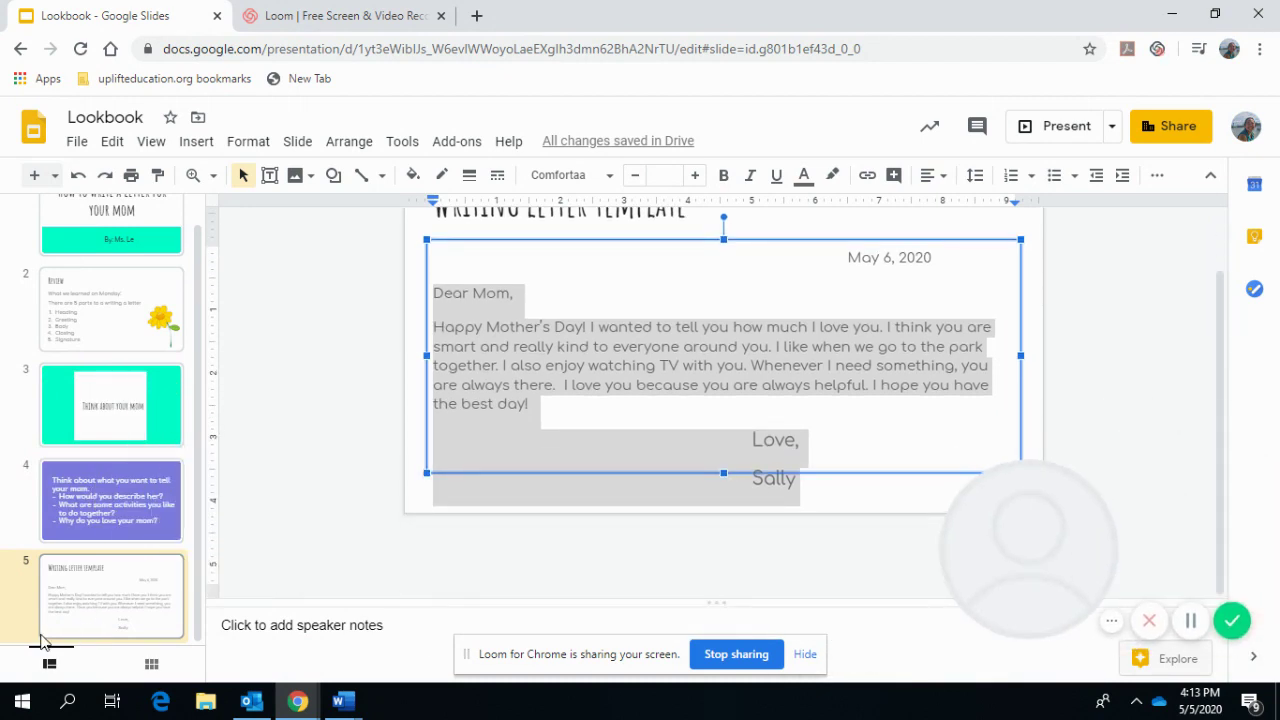
{"action": "right_click", "coordinate": [22, 640]}
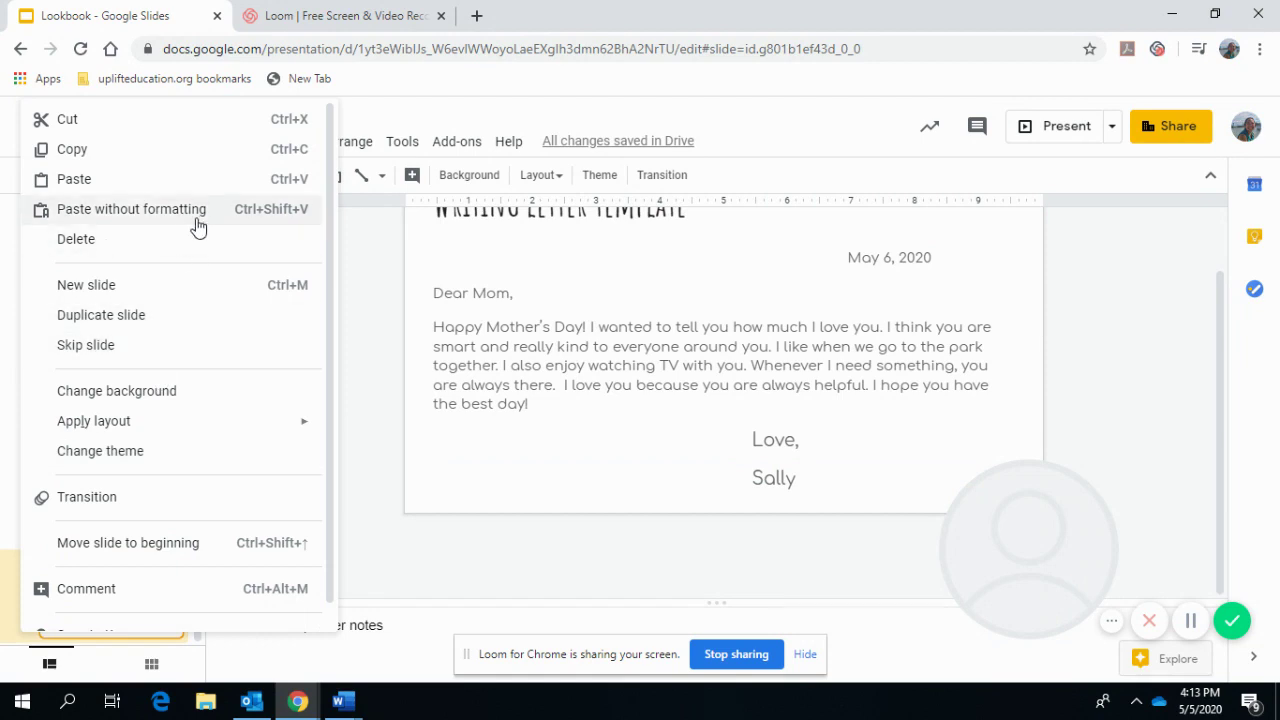
{"action": "left_click", "coordinate": [180, 316]}
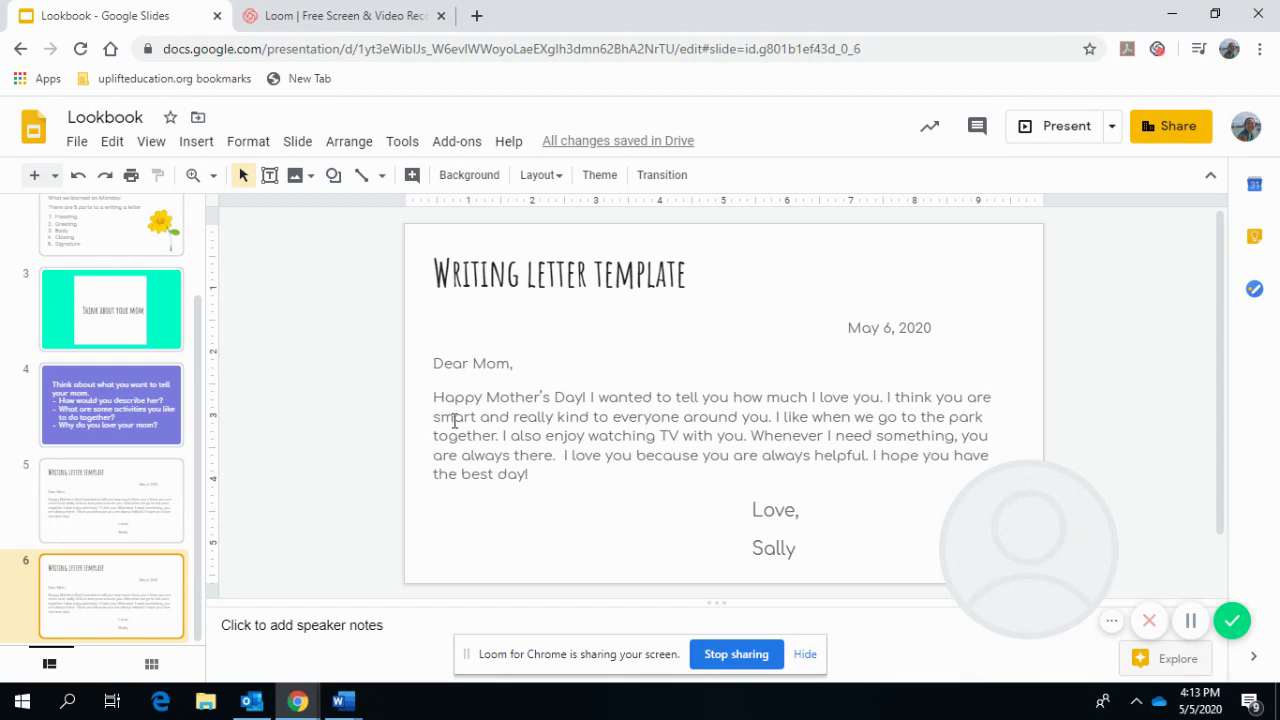
On the duplicated slide, replace "smart and really kind to everyone around you." with an underscore blank and a period
{"action": "left_click_drag", "start_coordinate": [454, 420], "coordinate": [529, 434]}
{"action": "left_click", "coordinate": [588, 422]}
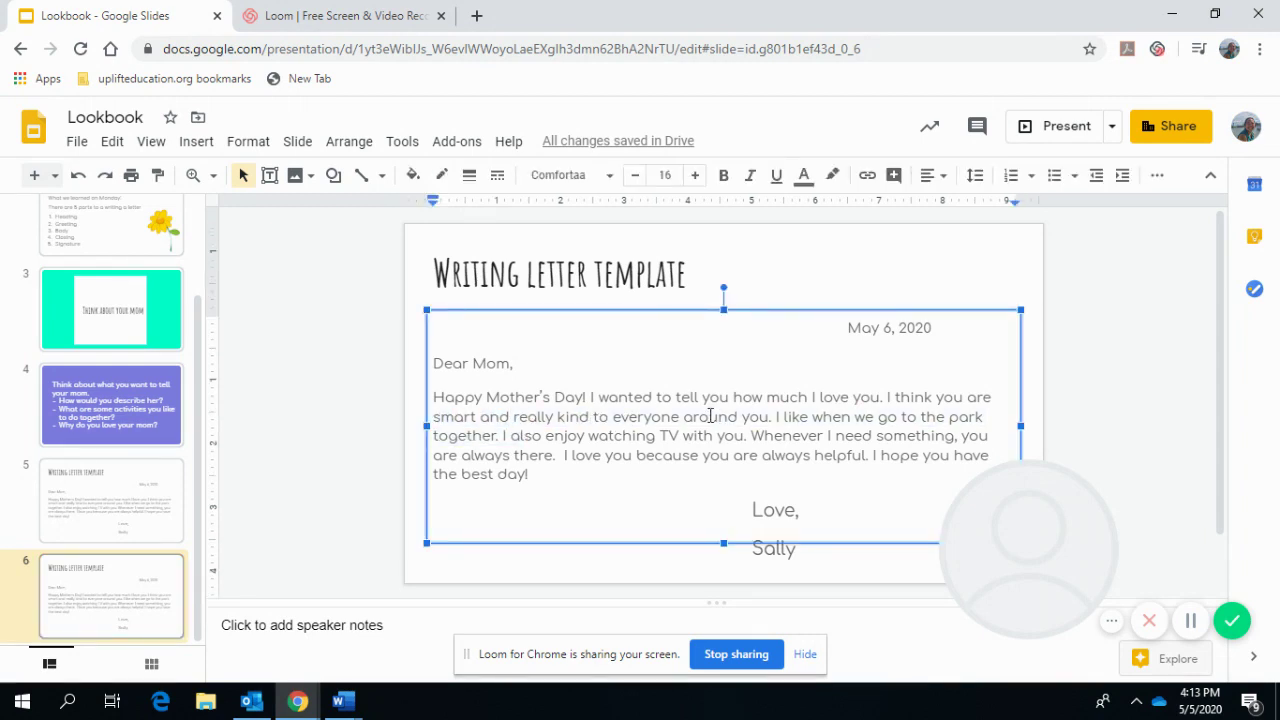
{"action": "left_click_drag", "start_coordinate": [771, 418], "coordinate": [438, 418]}
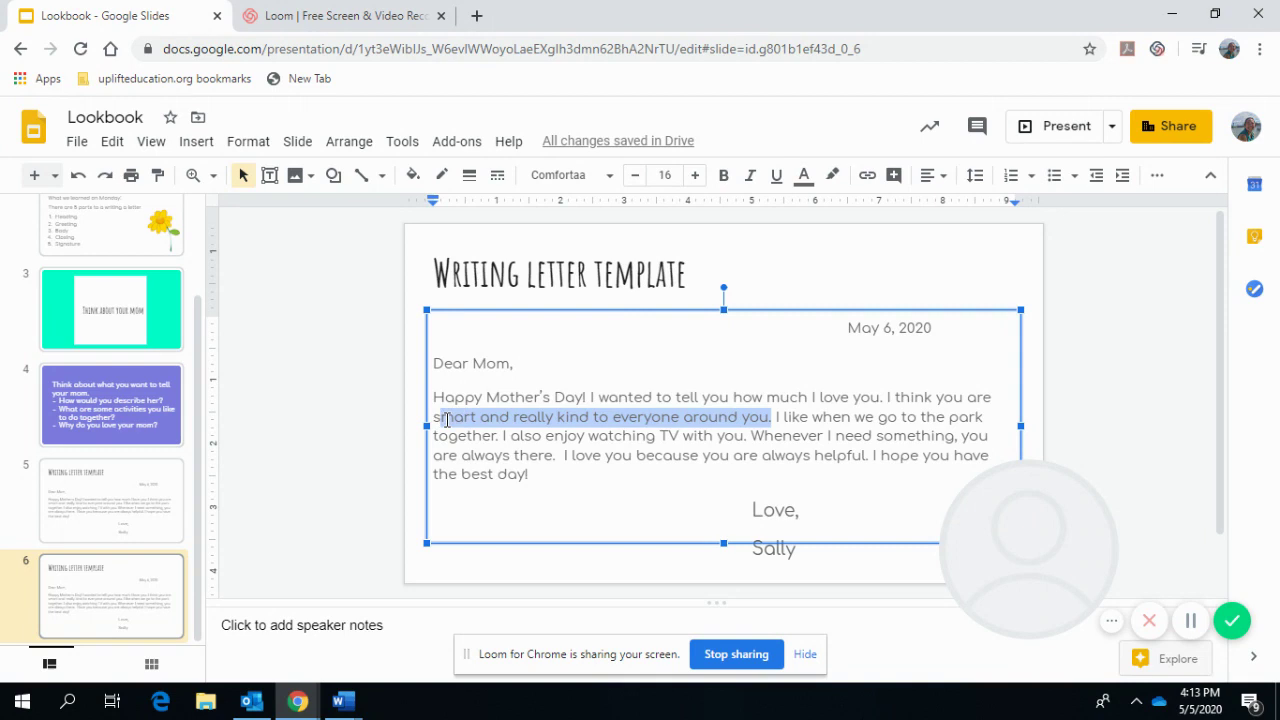
{"action": "key", "text": "BackSpace"}
{"action": "type", "text": "_"}
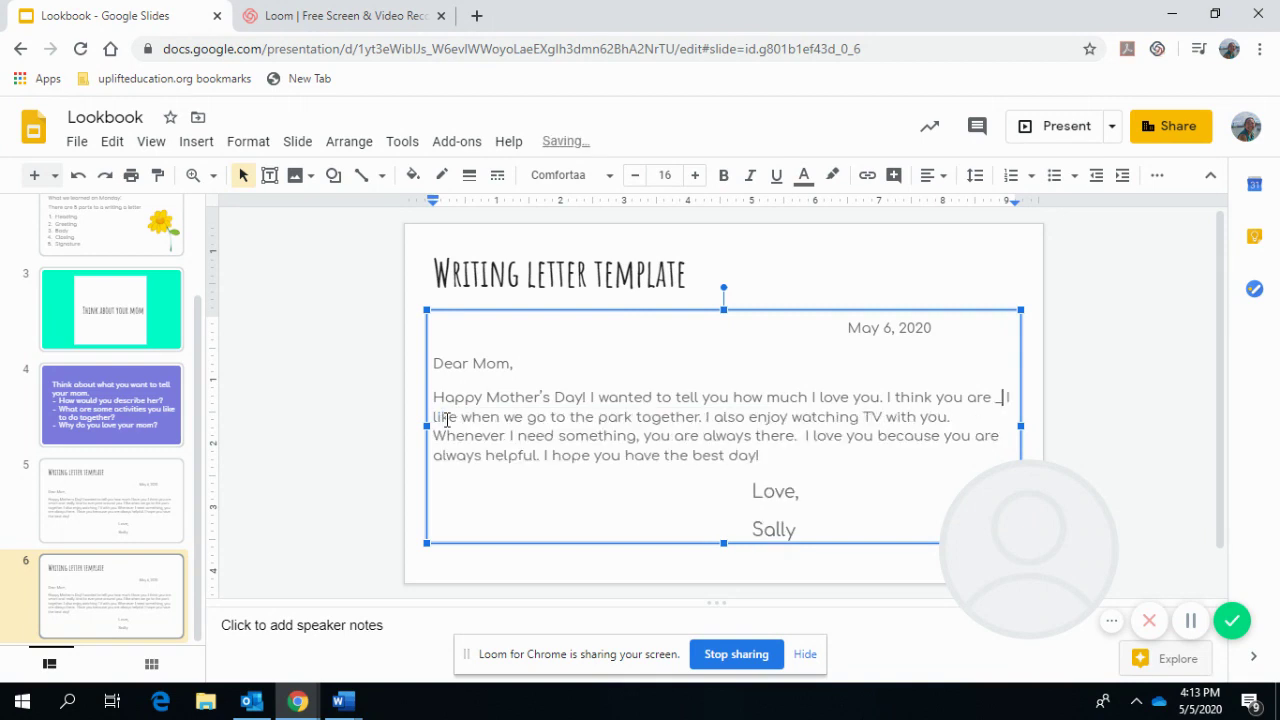
{"action": "type", "text": "__________"}
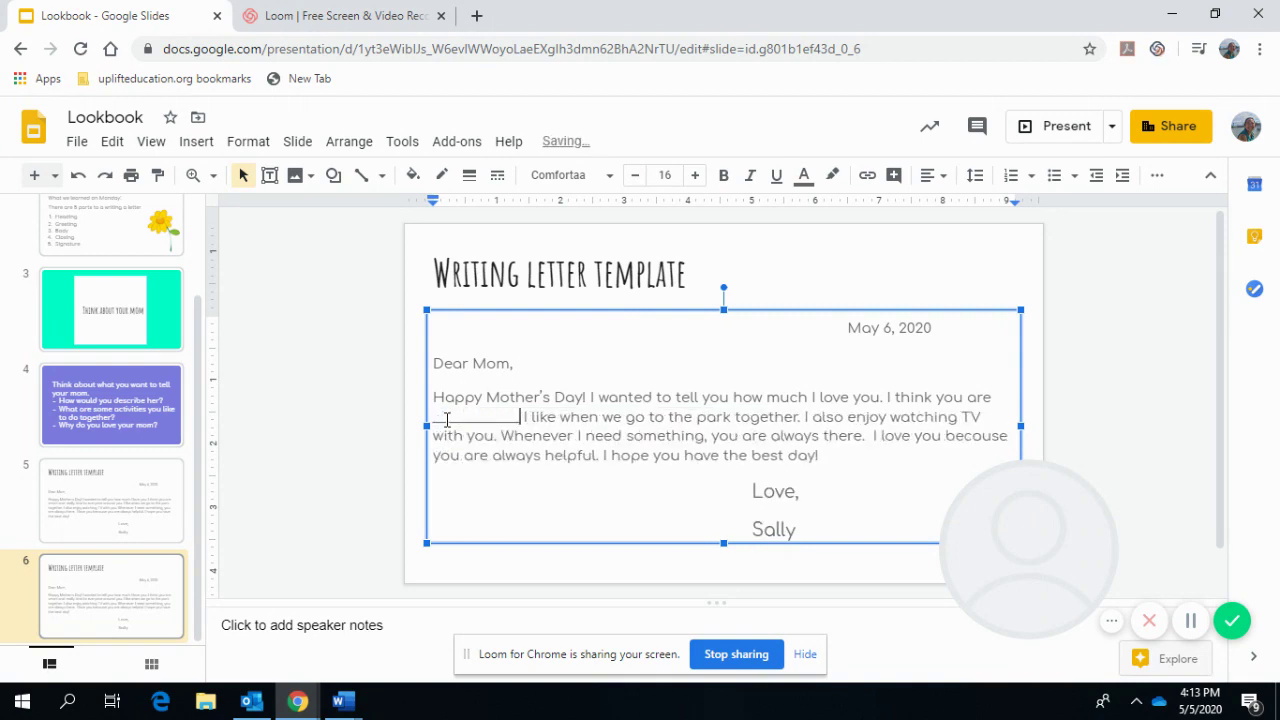
{"action": "type", "text": "_"}
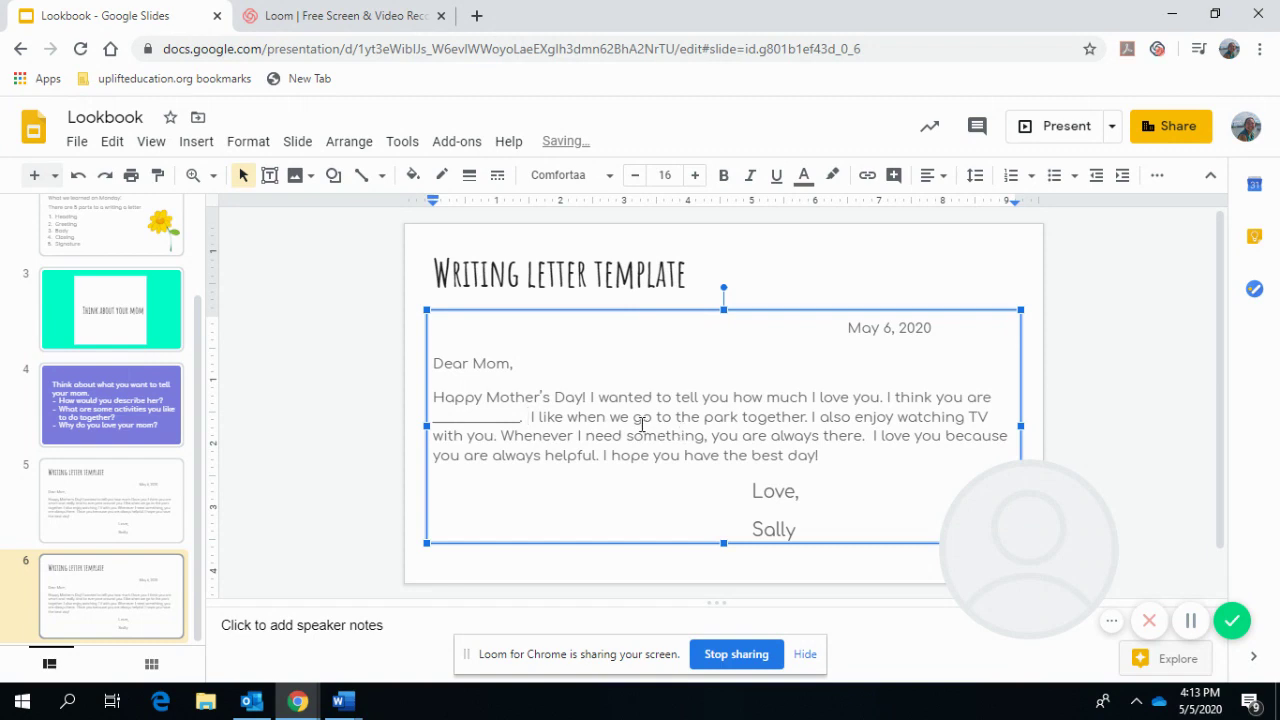
Replace the park and TV text after "I like when we" with a single underscore blank and a period
{"action": "left_click_drag", "start_coordinate": [666, 418], "coordinate": [501, 440]}
{"action": "key", "text": "BackSpace"}
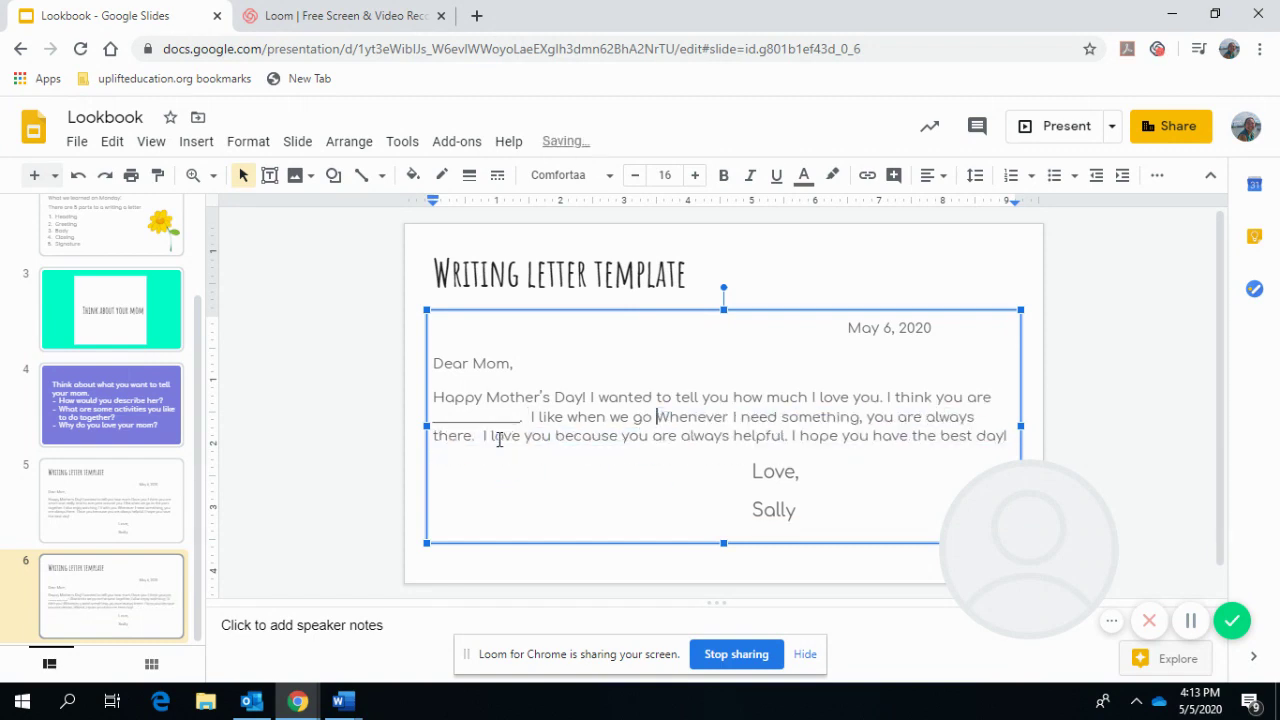
{"action": "type", "text": "__________"}
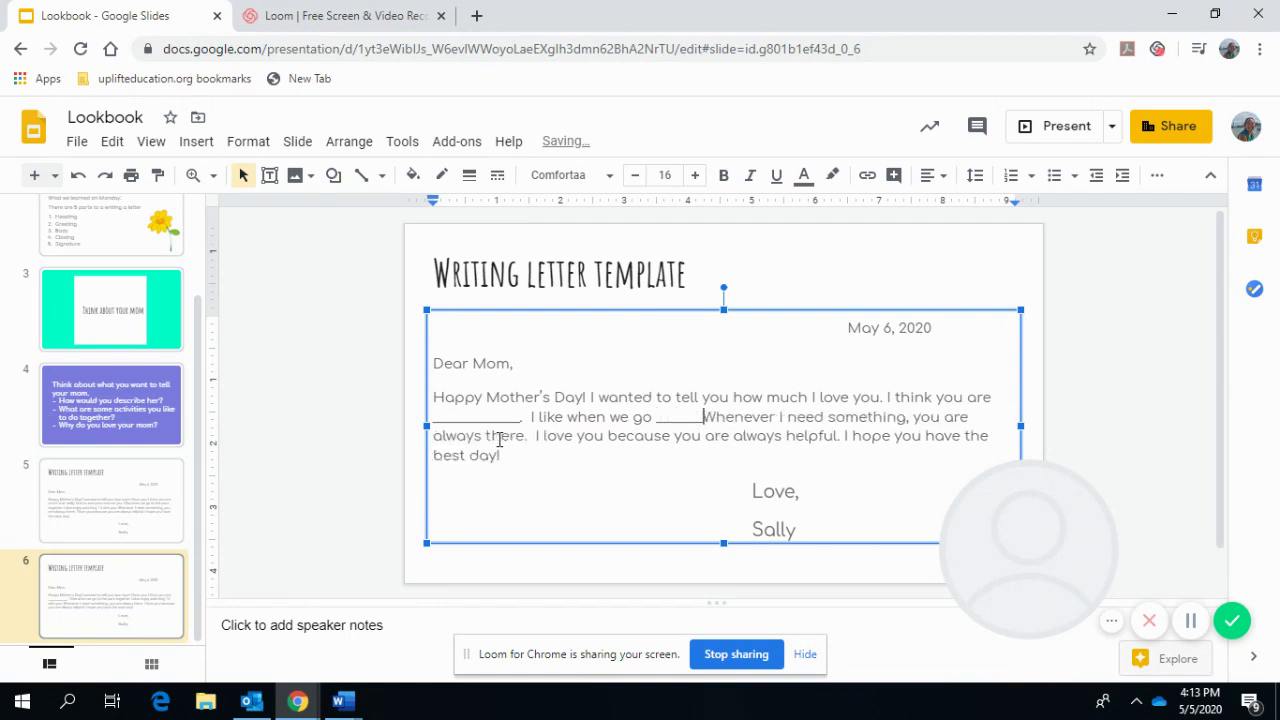
{"action": "type", "text": "______"}
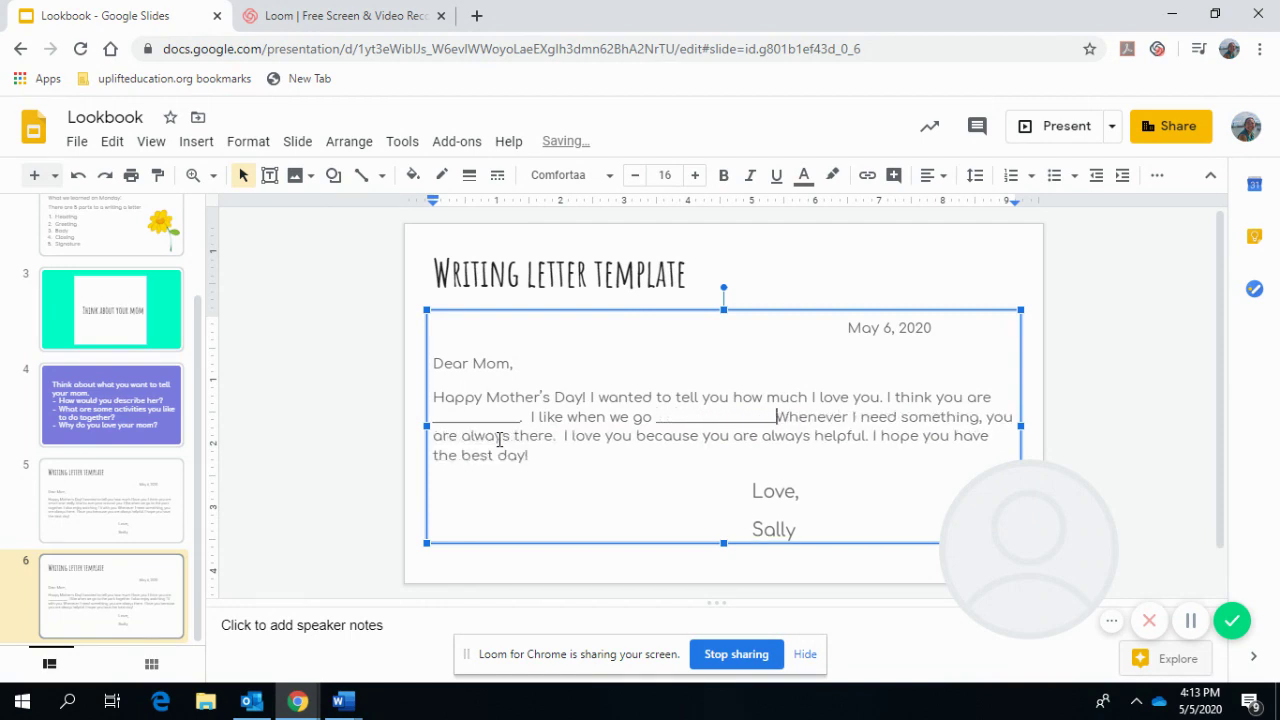
{"action": "type", "text": "."}
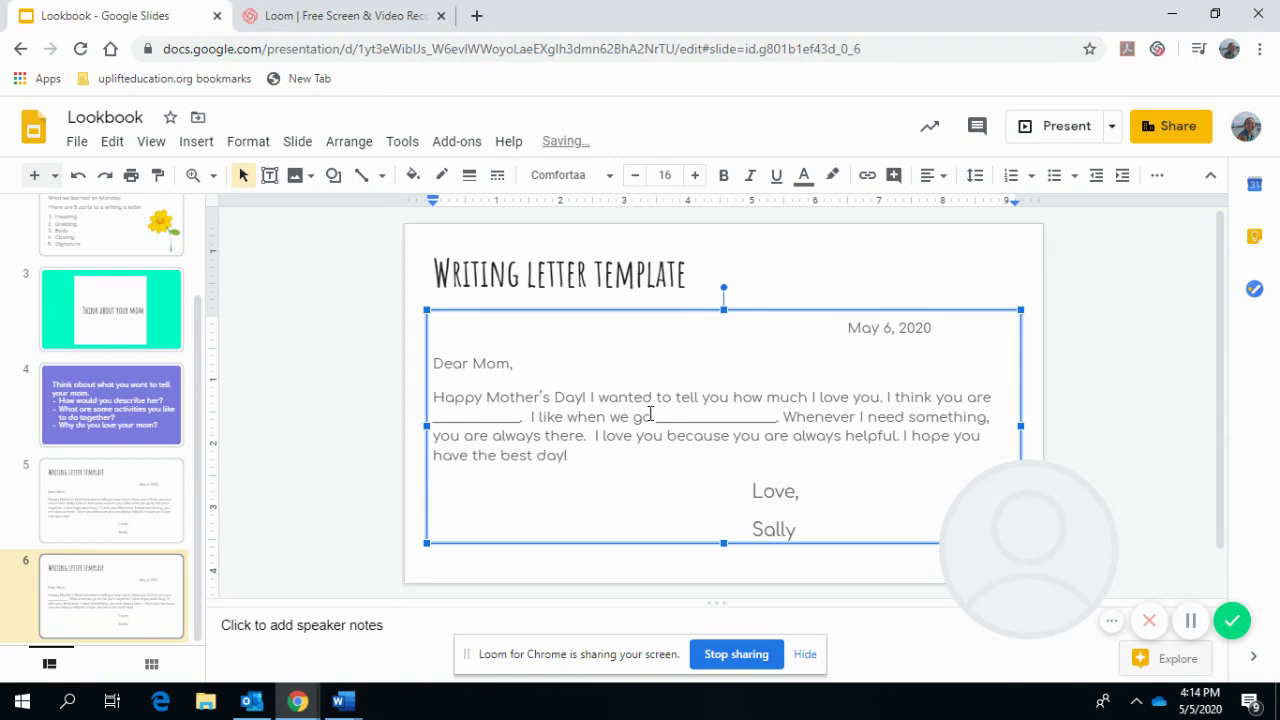
{"action": "key", "text": "BackSpace"}
{"action": "key", "text": "BackSpace"}
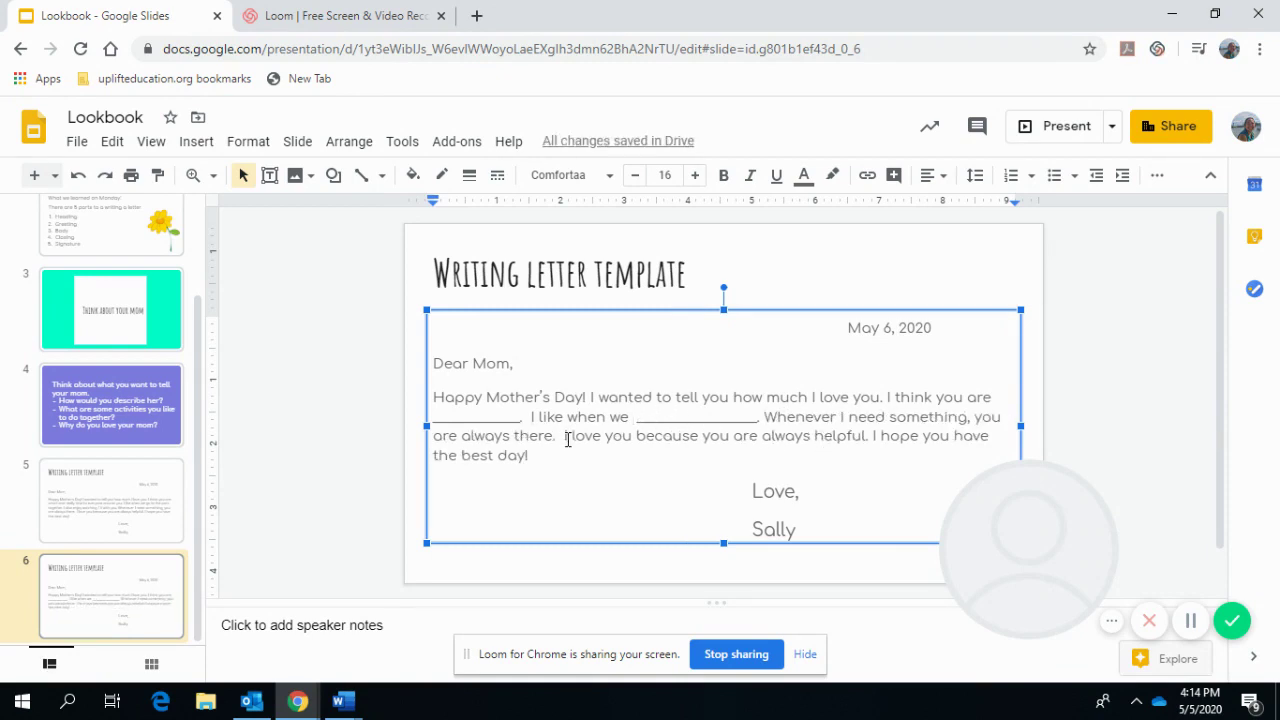
Delete the "Whenever I need something" sentence and replace everything after "I love you because" with an underscore blank and a period
{"action": "left_click_drag", "start_coordinate": [566, 440], "coordinate": [768, 420]}
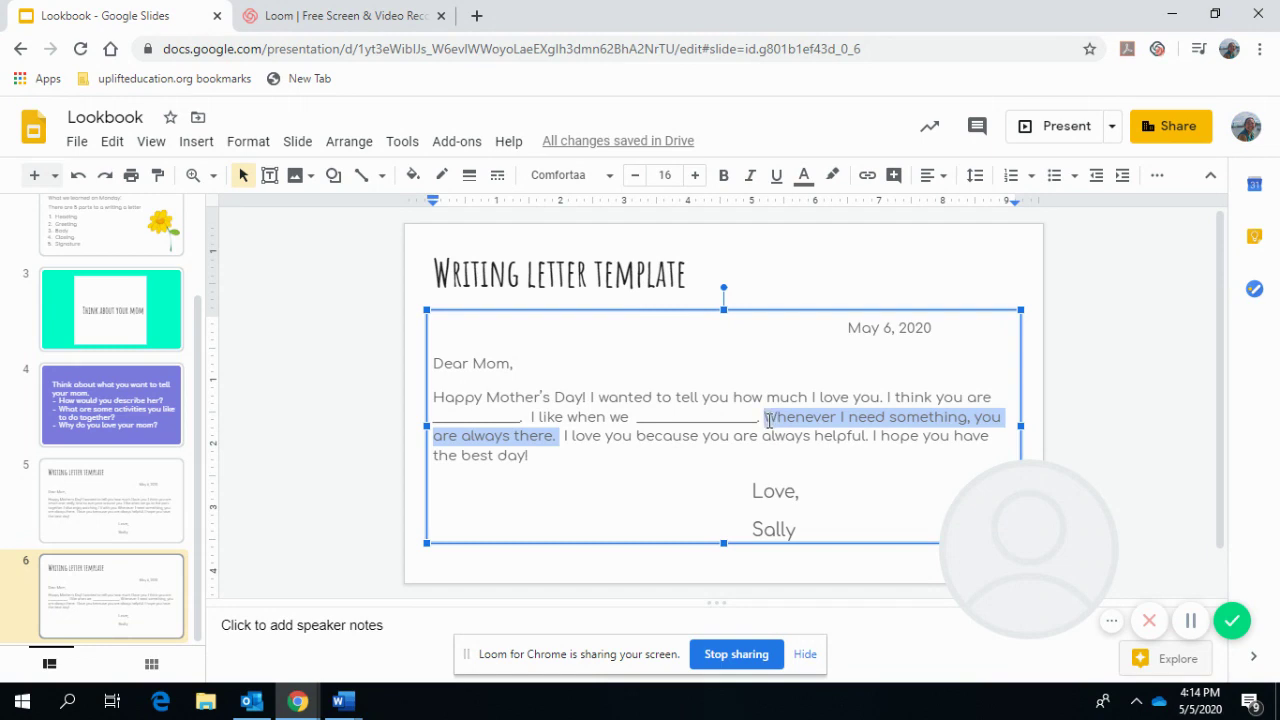
{"action": "key", "text": "BackSpace"}
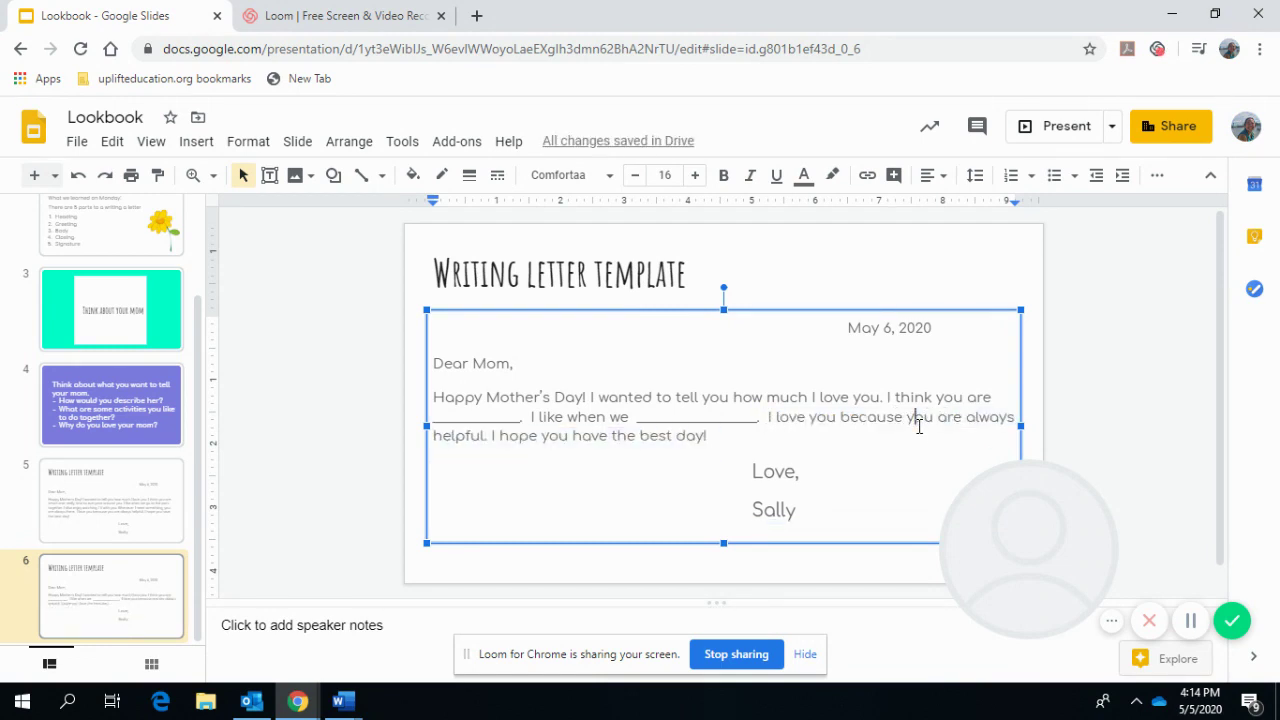
{"action": "left_click_drag", "start_coordinate": [912, 423], "coordinate": [931, 443]}
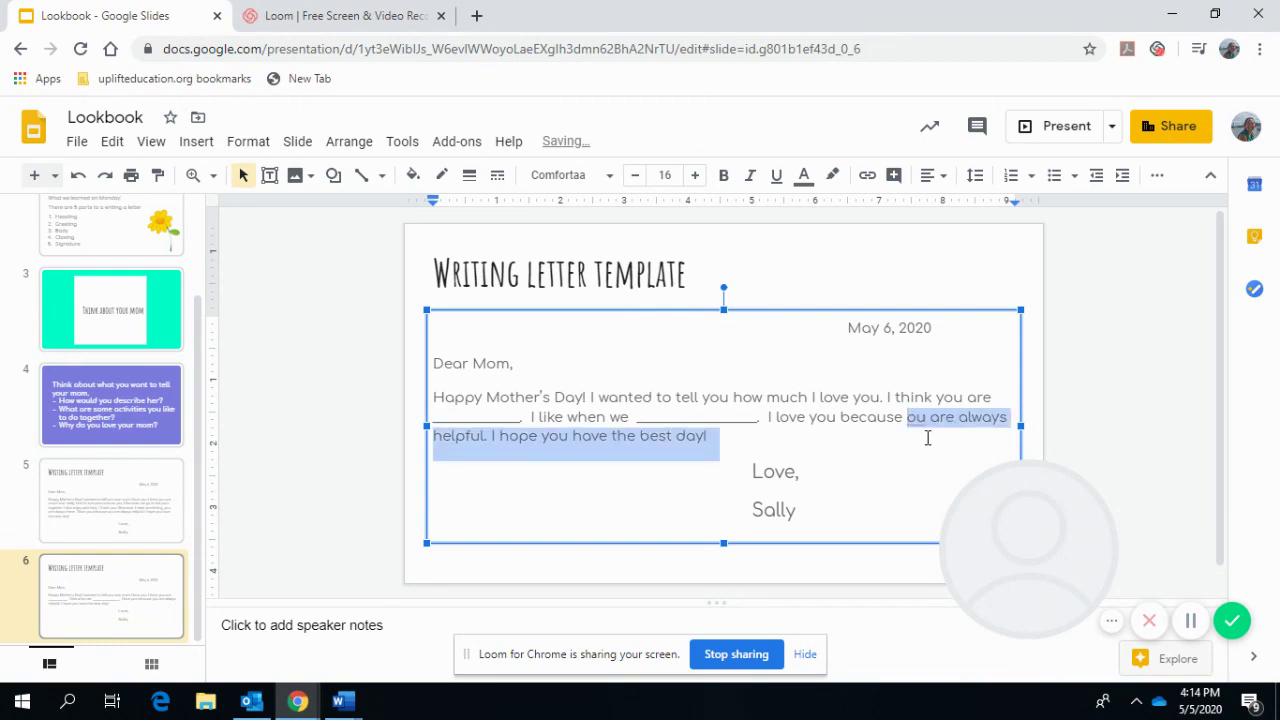
{"action": "key", "text": "BackSpace"}
{"action": "type", "text": "_"}
{"action": "type", "text": "______________/"}
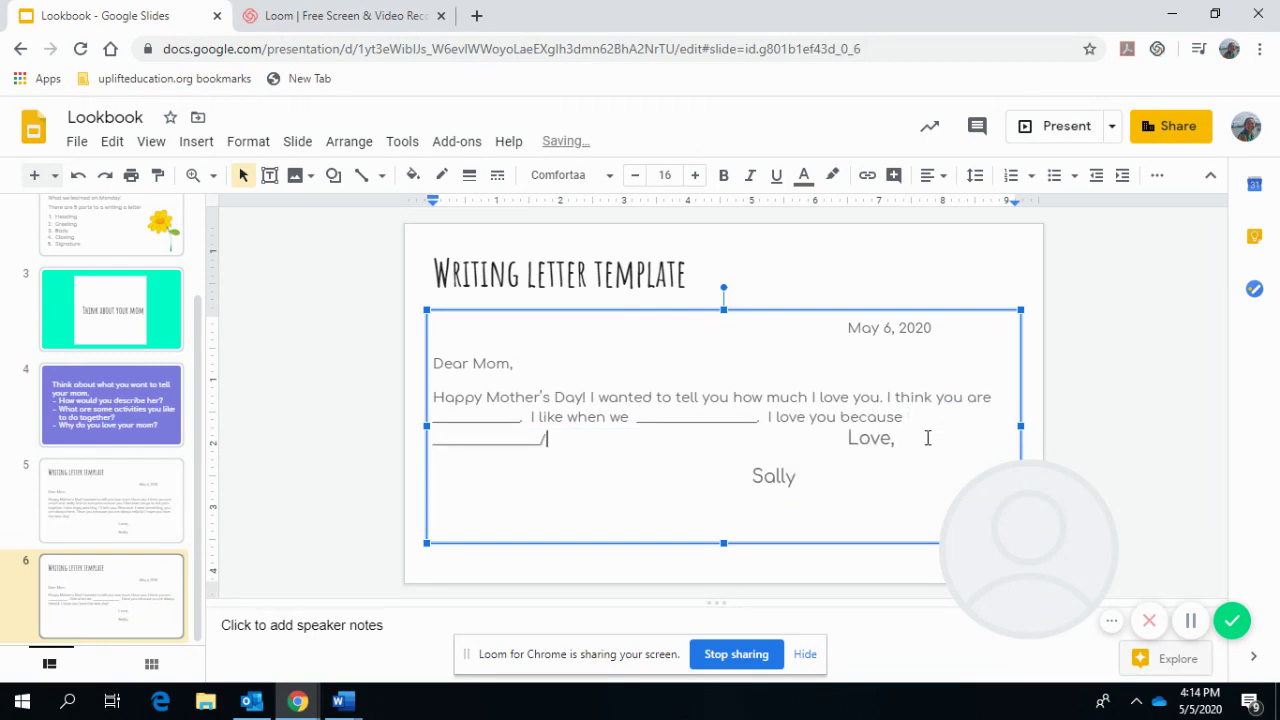
{"action": "key", "text": "BackSpace"}
{"action": "type", "text": "."}
Replace the old closing and signature with an indented "Love," on its own line below the body paragraph
{"action": "left_click", "coordinate": [845, 441]}
{"action": "key", "text": "Return"}
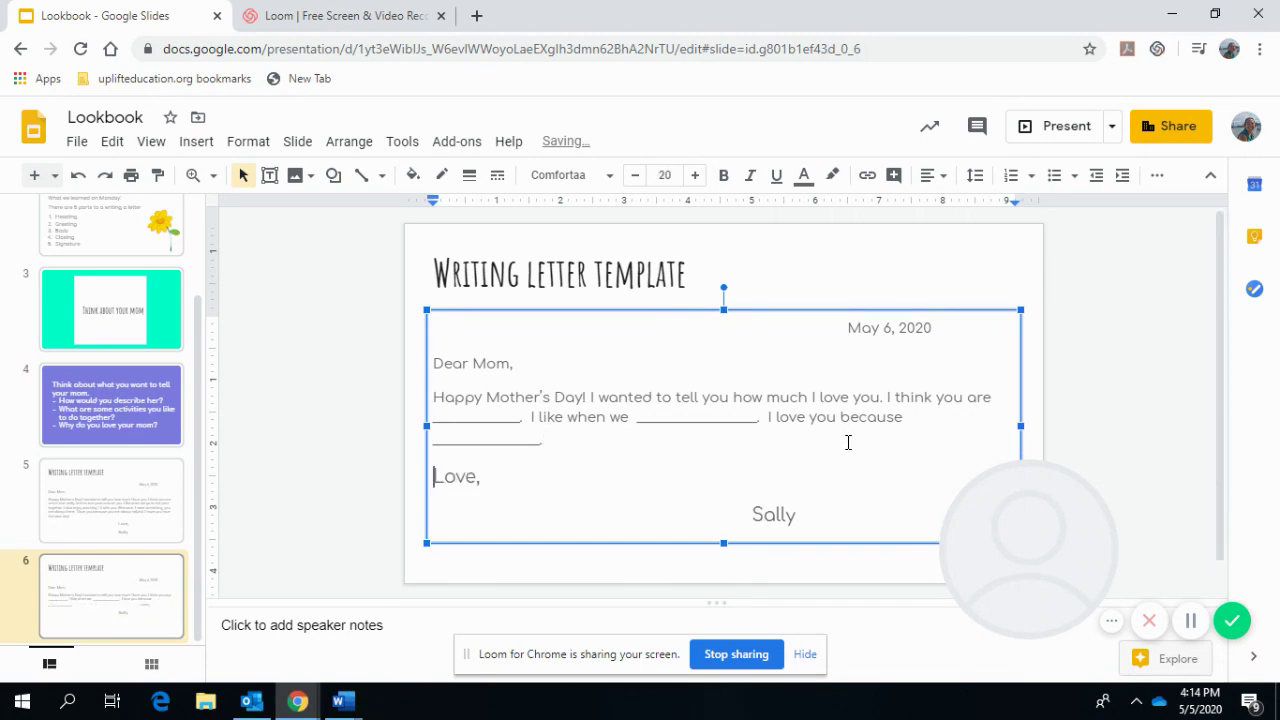
{"action": "left_click_drag", "start_coordinate": [788, 516], "coordinate": [434, 478]}
{"action": "key", "text": "BackSpace"}
{"action": "key", "text": "Tab"}
{"action": "key", "text": "Tab"}
{"action": "key", "text": "Tab"}
{"action": "key", "text": "Tab"}
{"action": "key", "text": "Tab"}
{"action": "key", "text": "Tab"}
{"action": "key", "text": "Tab"}
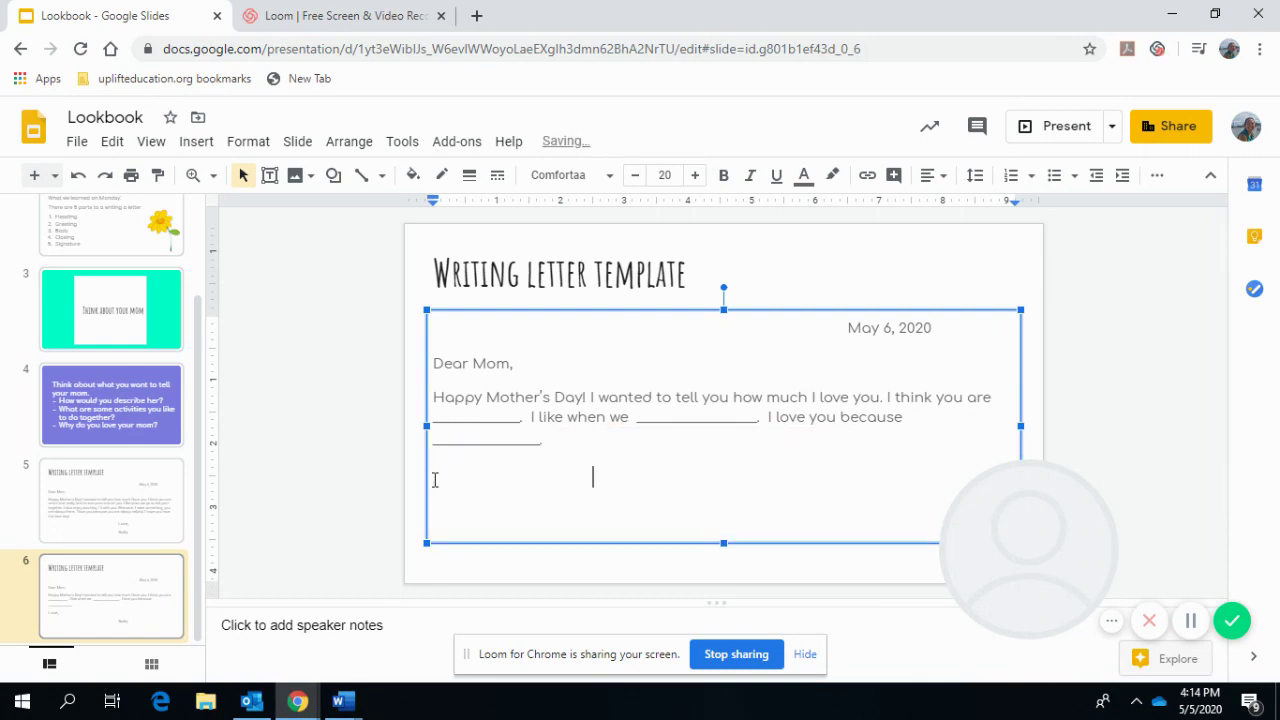
{"action": "type", "text": "Love,"}
Add an indented underscore blank for the signature on the line below "Love,"
{"action": "key", "text": "Return"}
{"action": "key", "text": "Tab"}
{"action": "key", "text": "Tab"}
{"action": "key", "text": "Tab"}
{"action": "key", "text": "Tab"}
{"action": "key", "text": "Tab"}
{"action": "key", "text": "Tab"}
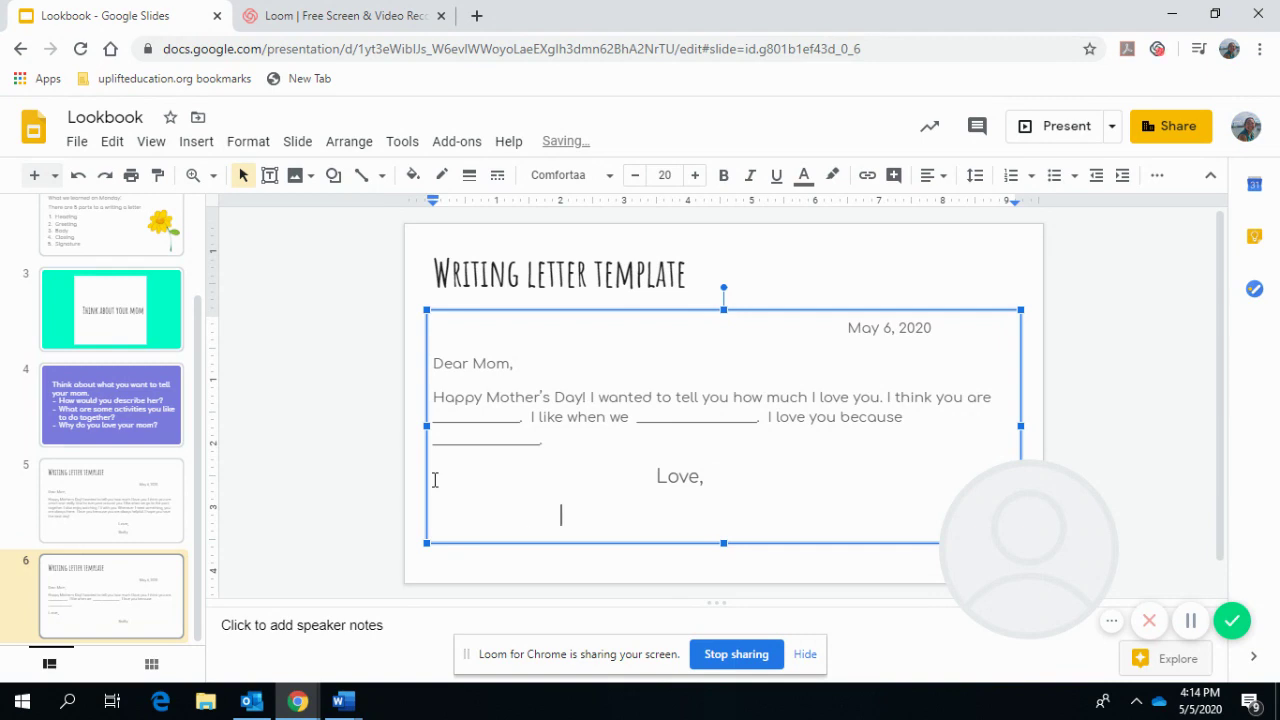
{"action": "type", "text": "________________"}
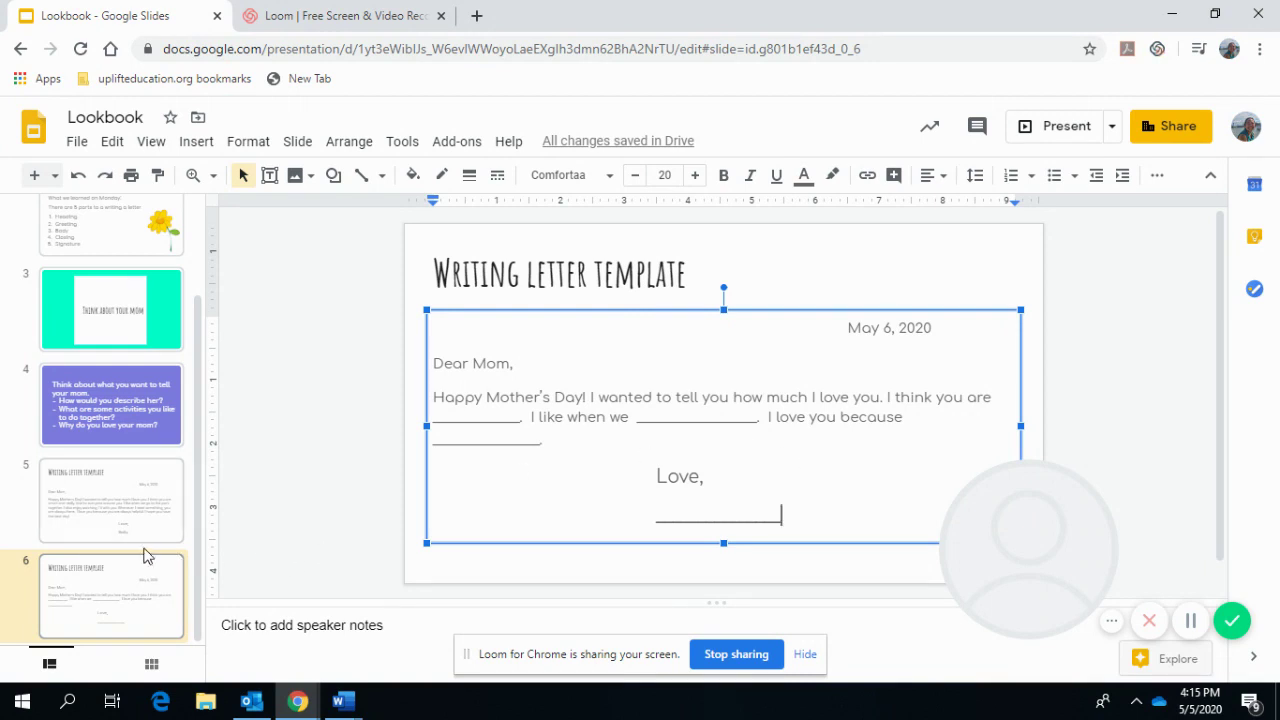
Insert a new slide after the blank letter template and set its body text size to 29
{"action": "right_click", "coordinate": [177, 643]}
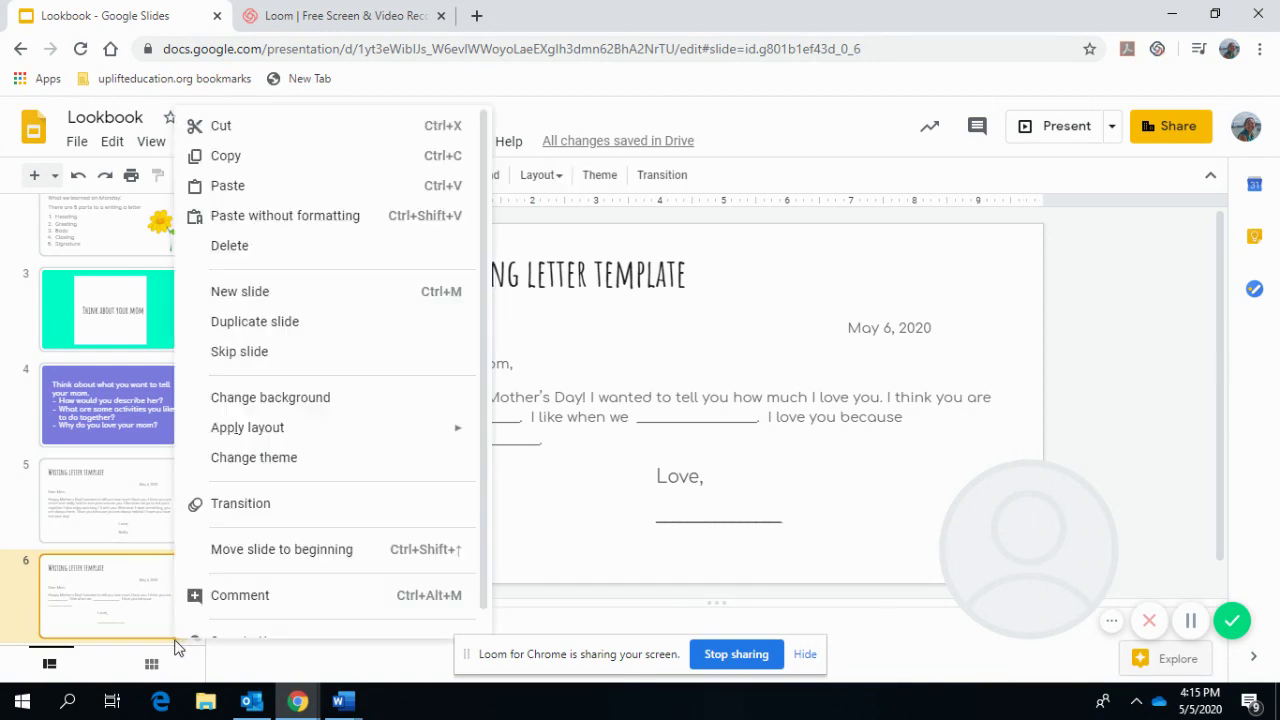
{"action": "left_click", "coordinate": [290, 298]}
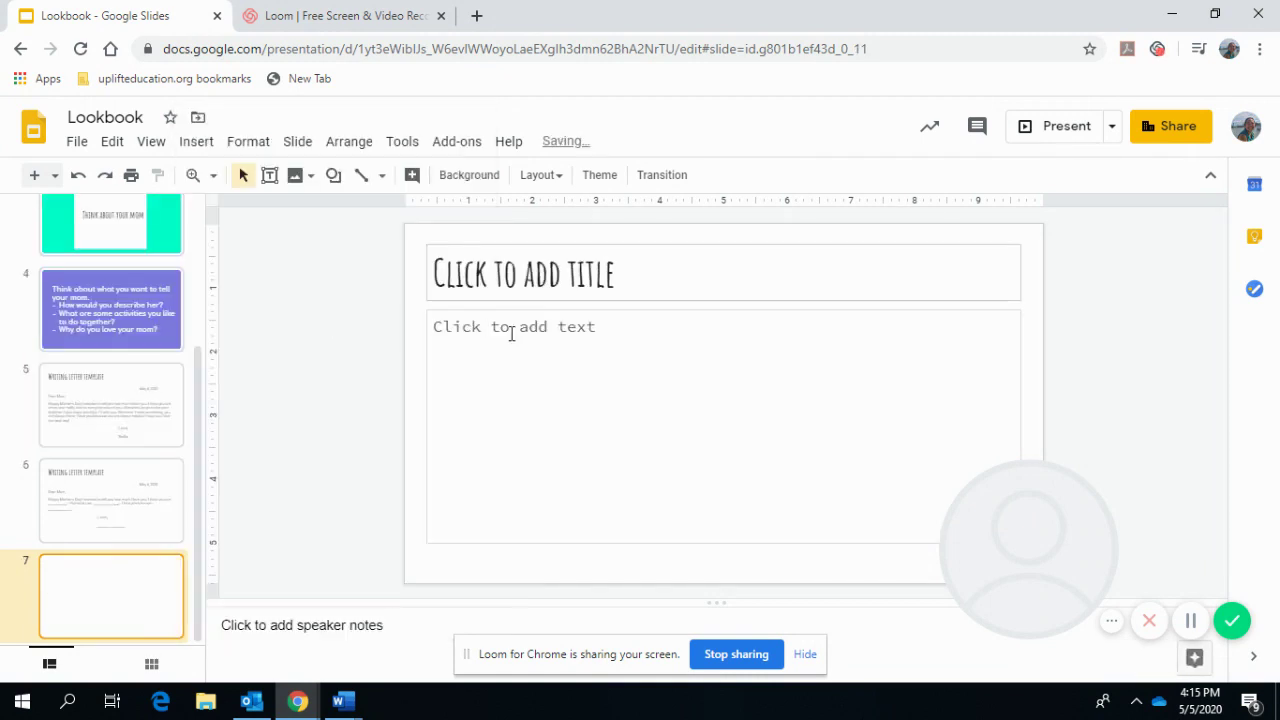
{"action": "left_click", "coordinate": [536, 362]}
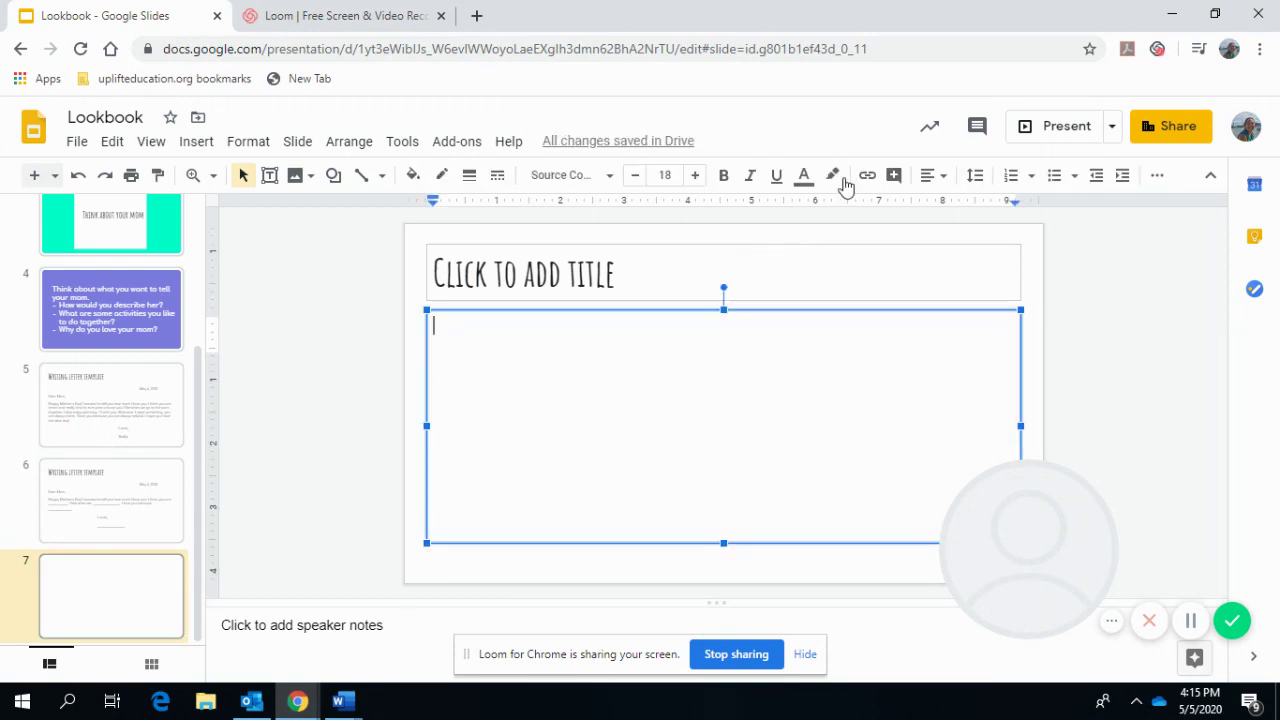
{"action": "left_click", "coordinate": [694, 181]}
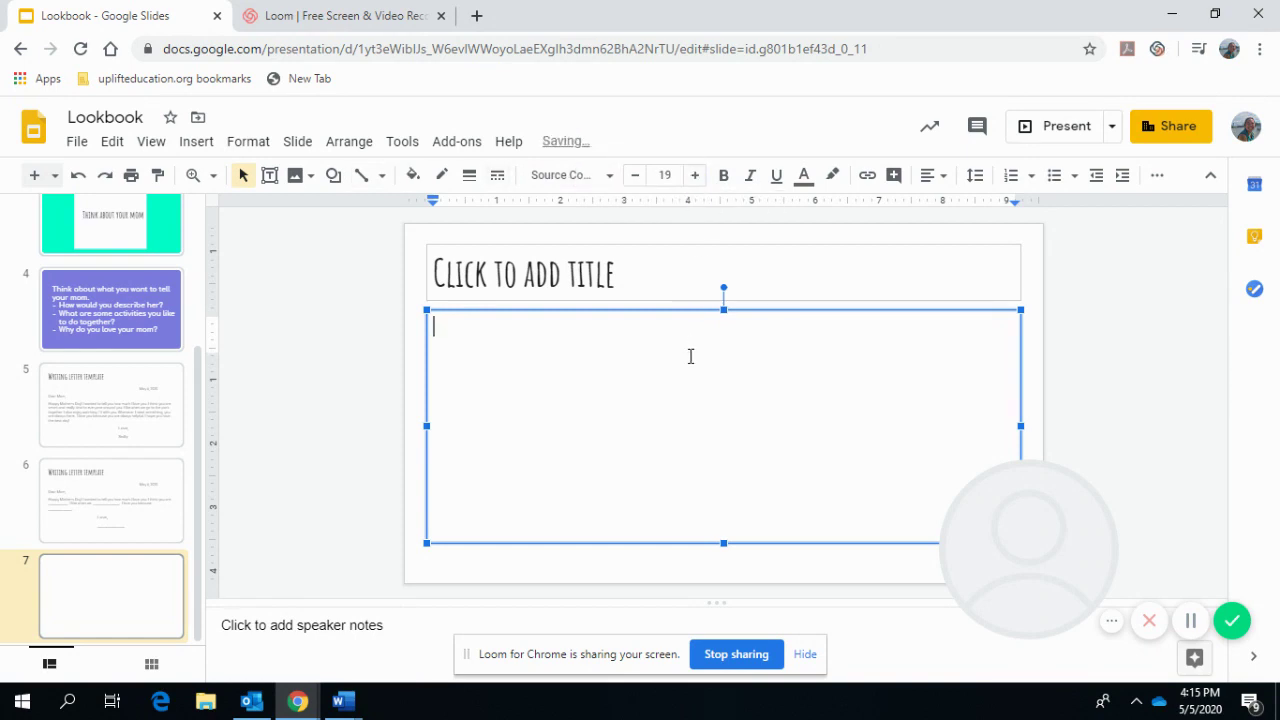
{"action": "left_click", "coordinate": [695, 181]}
{"action": "left_click", "coordinate": [695, 181]}
{"action": "left_click", "coordinate": [695, 181]}
{"action": "left_click", "coordinate": [695, 181]}
{"action": "left_click", "coordinate": [695, 181]}
{"action": "left_click", "coordinate": [695, 181]}
{"action": "left_click", "coordinate": [695, 181]}
{"action": "left_click", "coordinate": [695, 181]}
{"action": "left_click", "coordinate": [695, 181]}
{"action": "left_click", "coordinate": [695, 181]}
Enter "Adjectives that describe mom:" as the first line of the new slide's body text
{"action": "type", "text": "Aje"}
{"action": "key", "text": "BackSpace"}
{"action": "key", "text": "BackSpace"}
{"action": "type", "text": "djectives"}
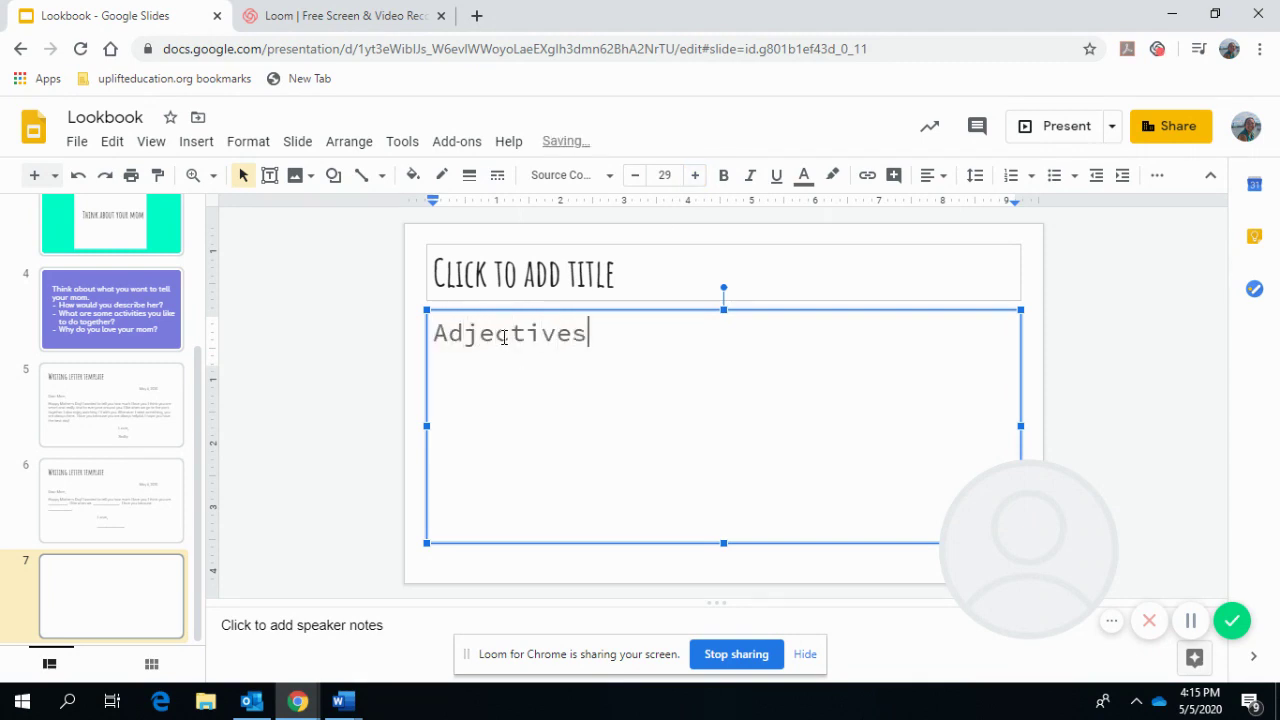
{"action": "type", "text": " that descri"}
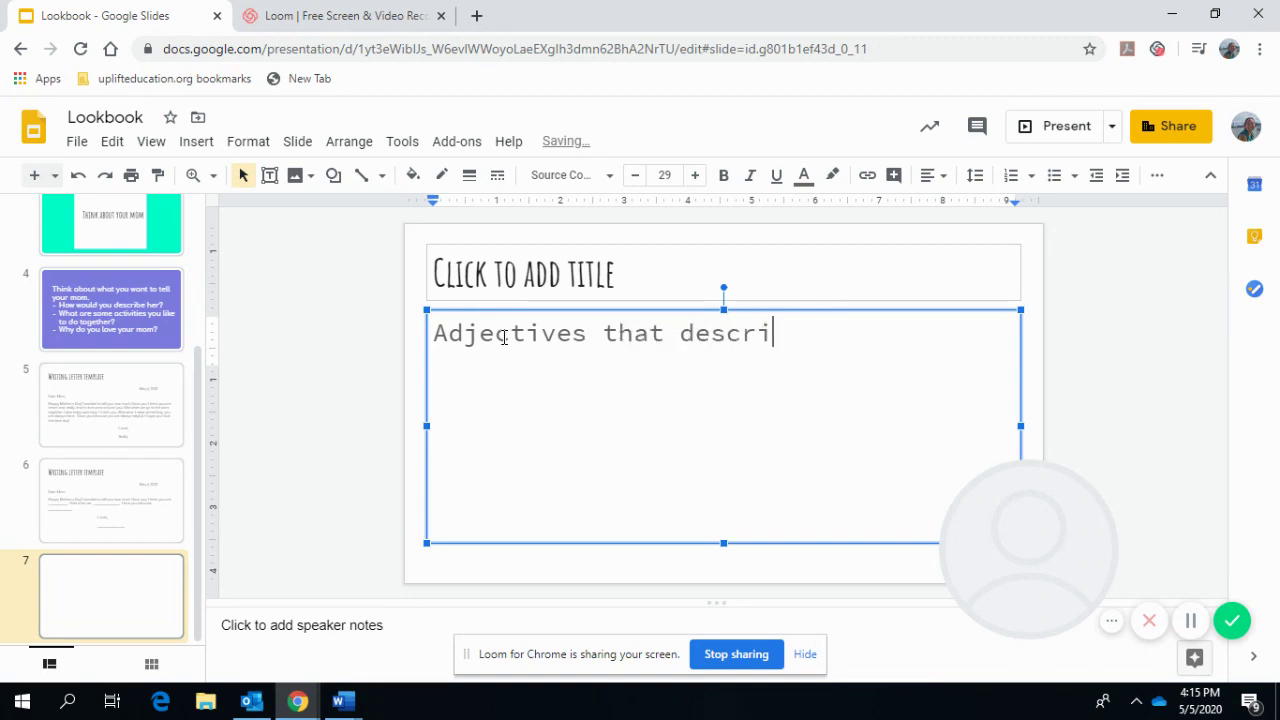
{"action": "type", "text": "be mom:"}
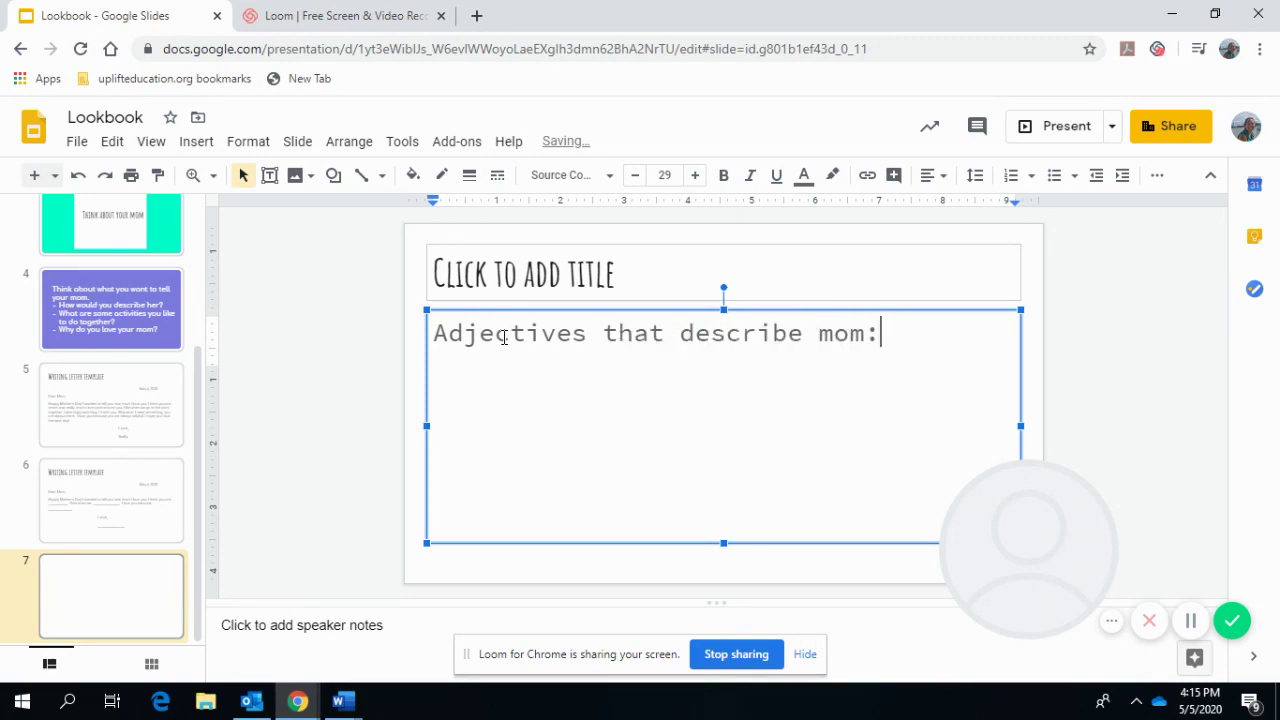
List "Brave", "Smart", "Kind" and "Caring" on separate lines below the adjectives heading
{"action": "key", "text": "Return"}
{"action": "type", "text": "brave"}
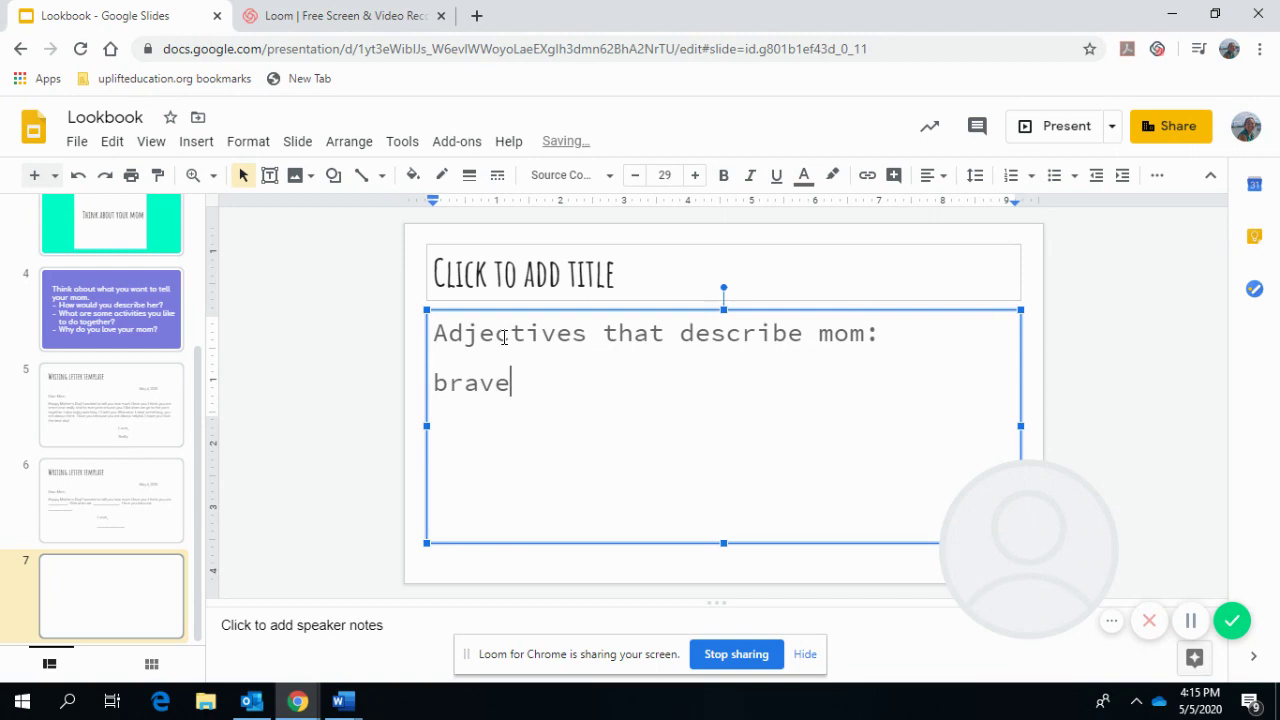
{"action": "key", "text": "Return"}
{"action": "type", "text": "smart"}
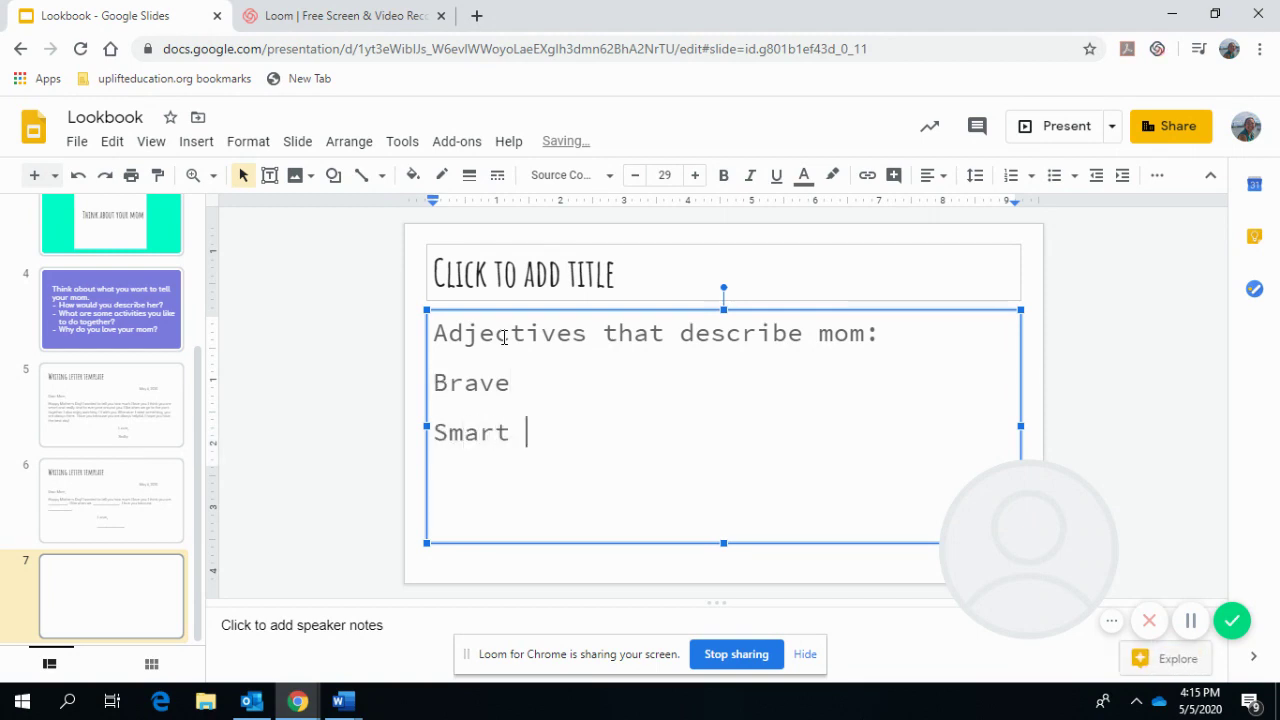
{"action": "key", "text": "Return"}
{"action": "type", "text": "king"}
{"action": "key", "text": "BackSpace"}
{"action": "type", "text": "d"}
{"action": "key", "text": "Return"}
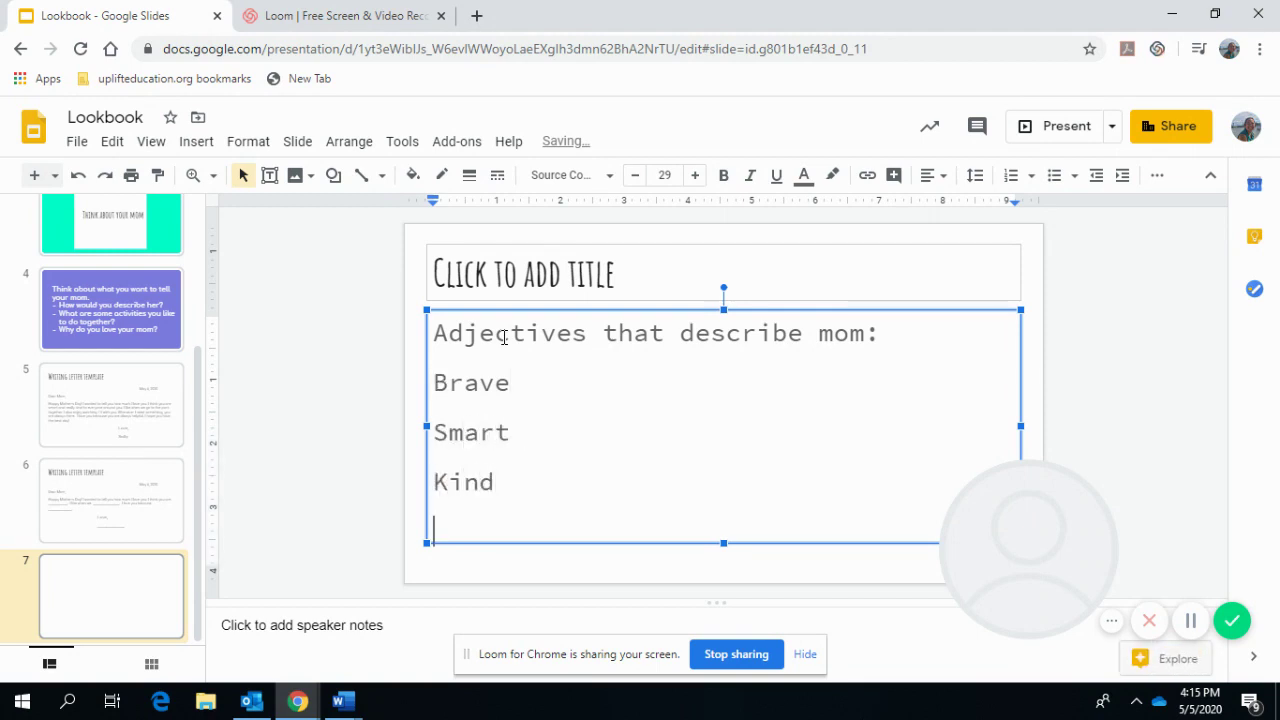
{"action": "type", "text": "Caring"}
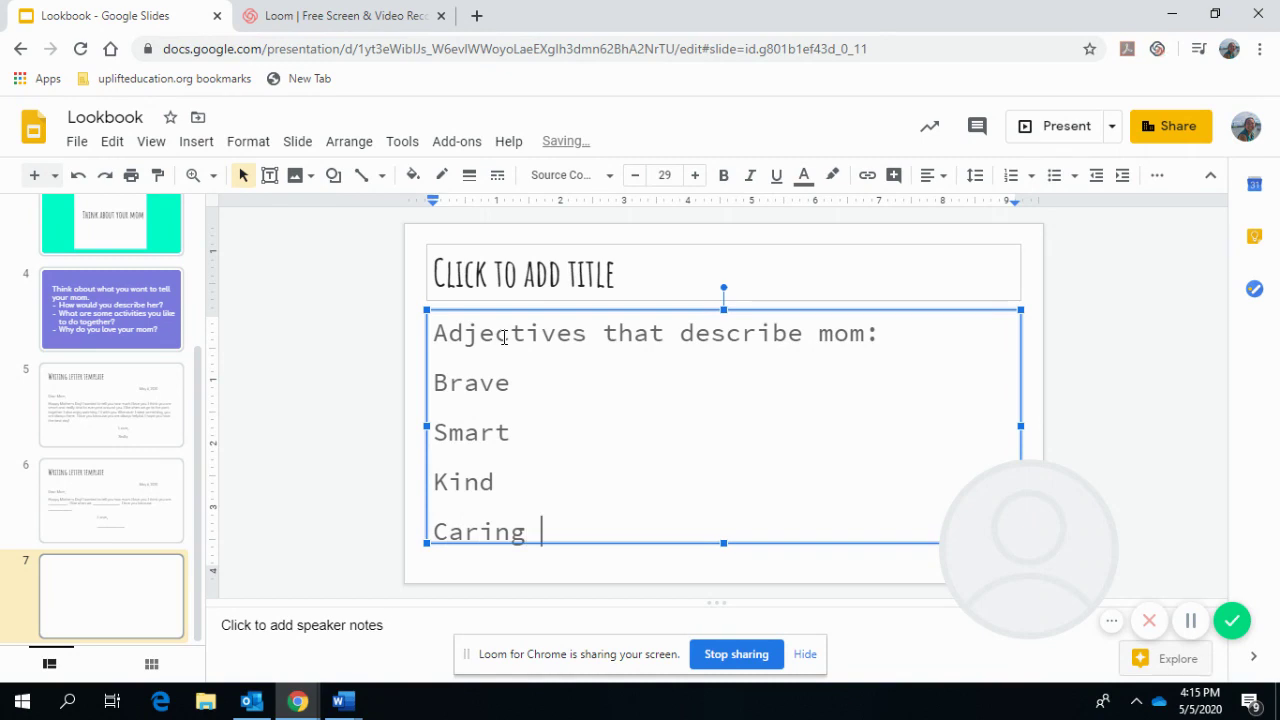